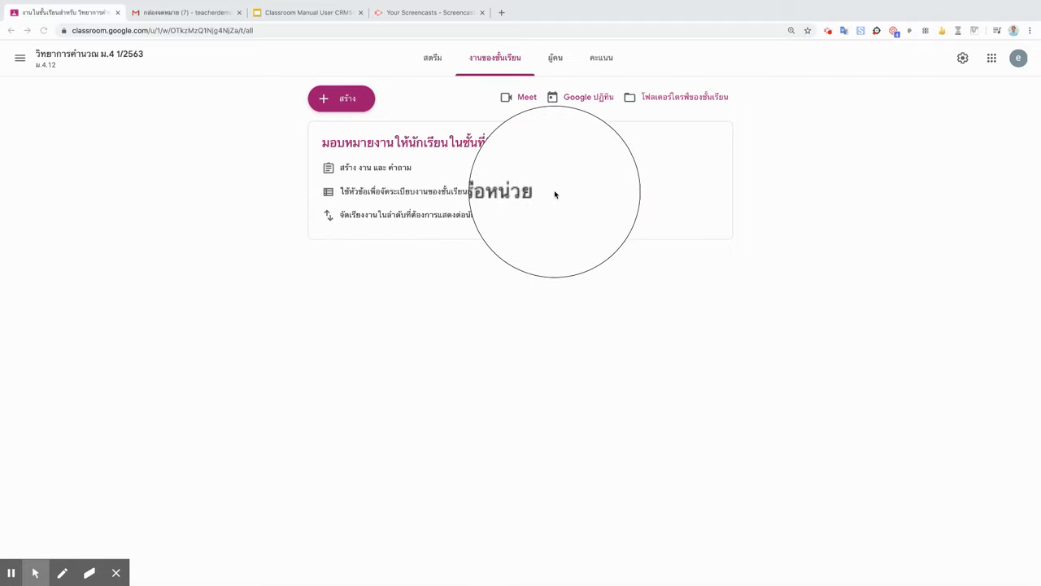
Create a classwork topic named "บทเรียน"
left_click(329, 104)
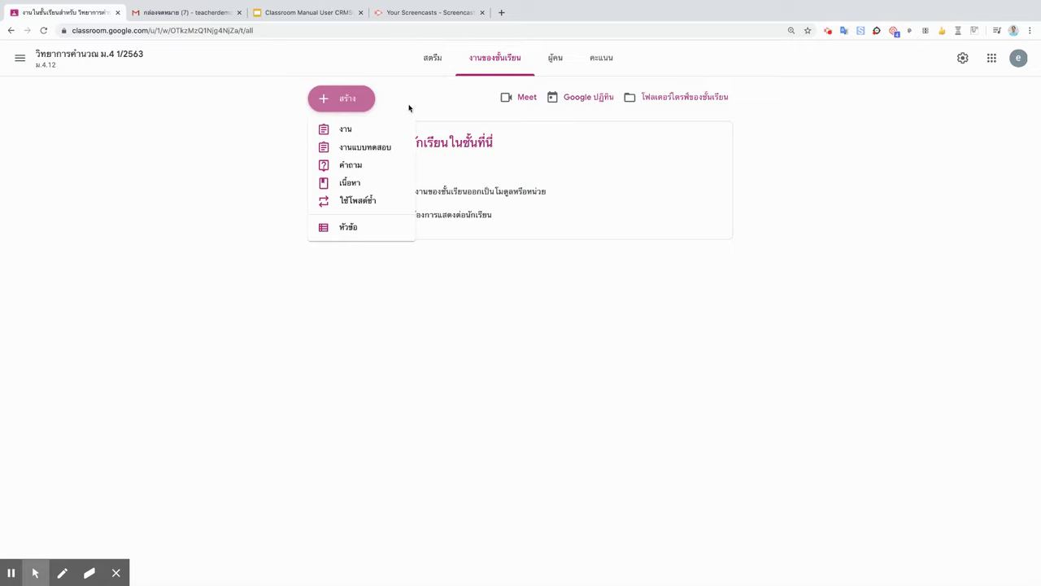
left_click(347, 100)
left_click(350, 104)
left_click(349, 230)
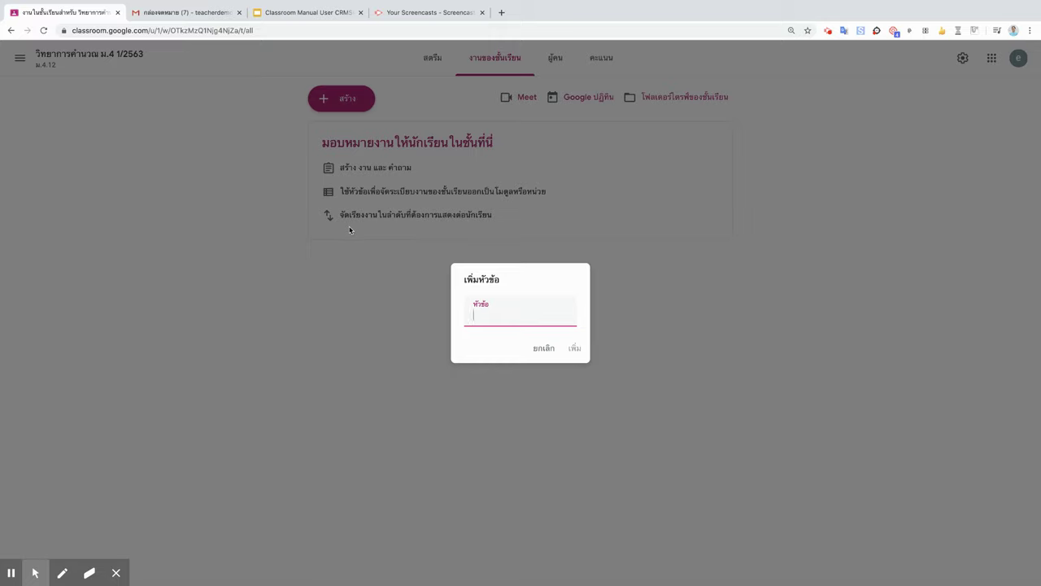
type("บทเรียน")
left_click(577, 350)
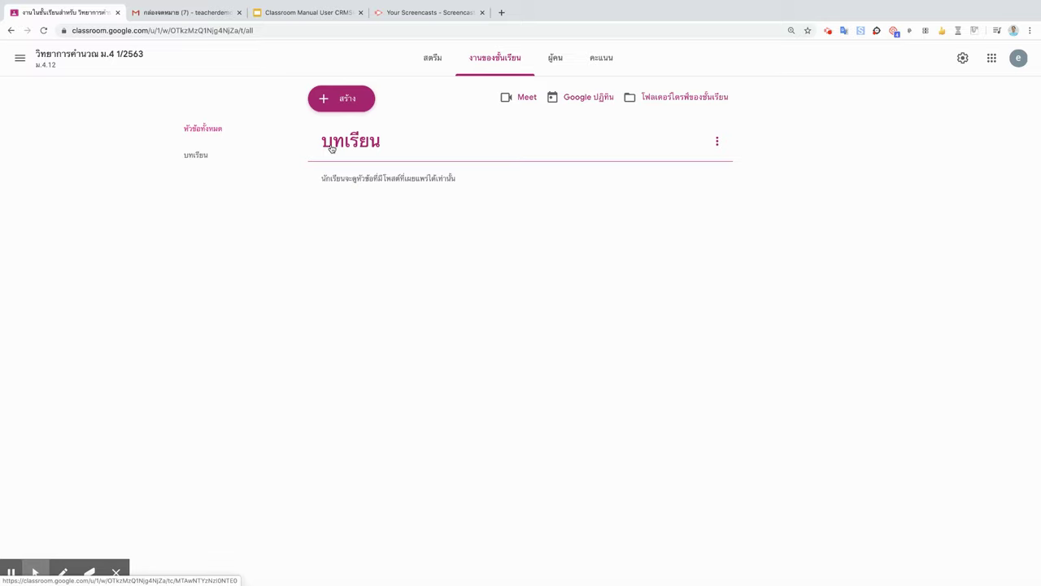
left_click(717, 142)
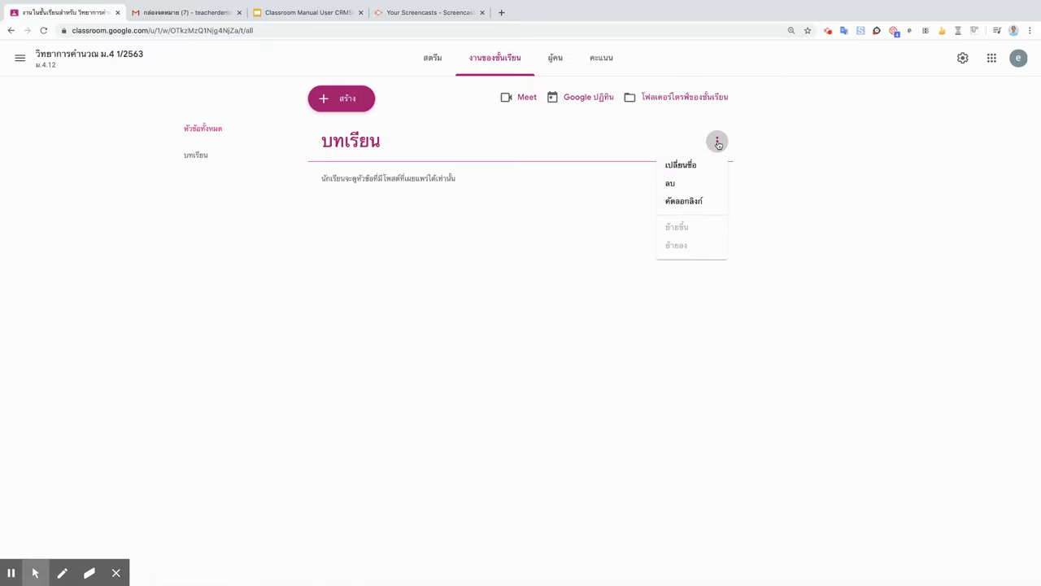
left_click(694, 165)
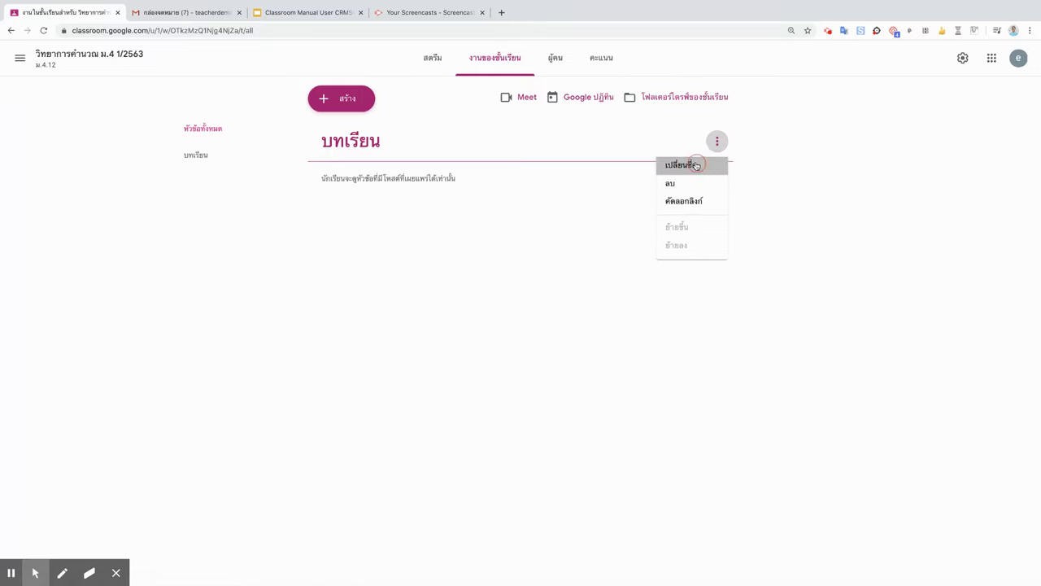
left_click(525, 347)
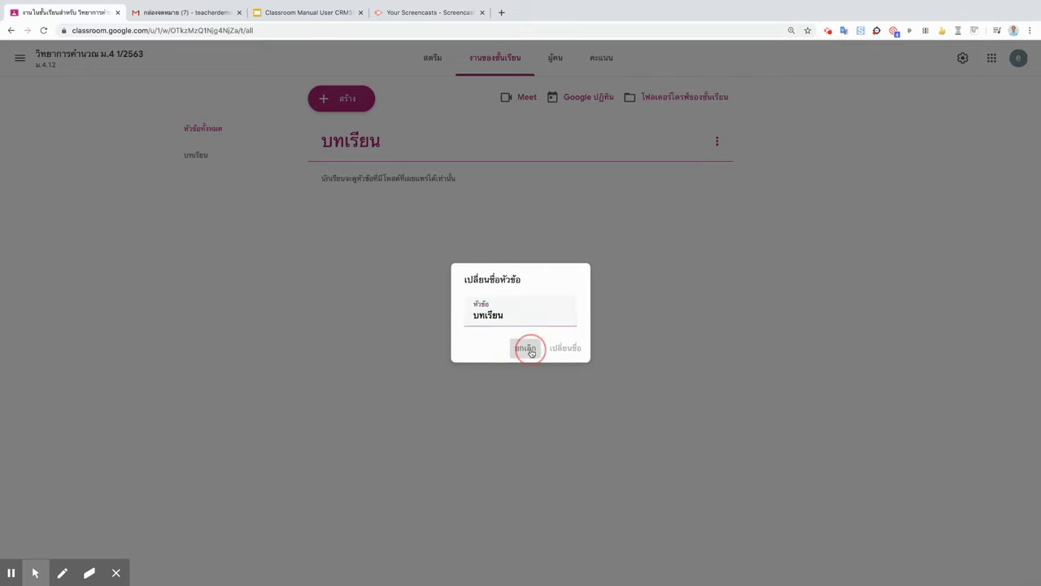
Add another classwork topic named "กิจกรรม/ใบงาน"
left_click(328, 107)
left_click(360, 227)
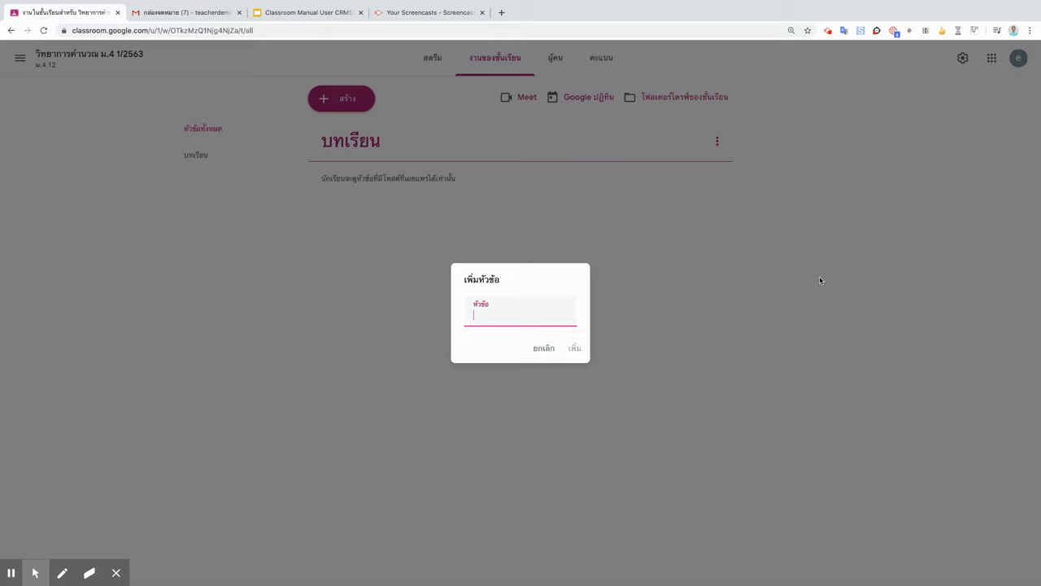
type("กิจกรรม/ใบงาน")
left_click(574, 348)
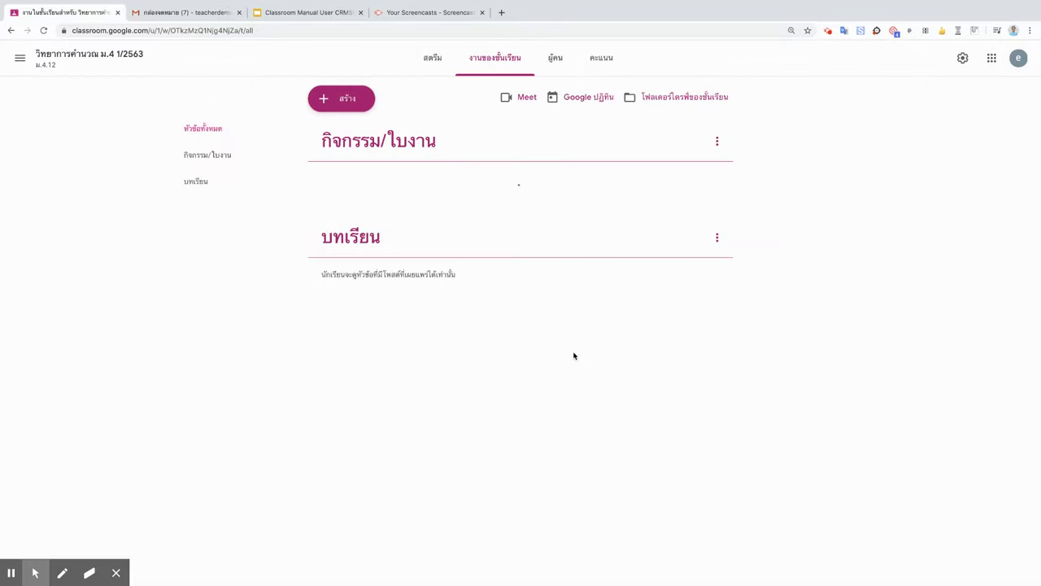
Add a third classwork topic named "แบบฝึกหัด"
left_click(327, 100)
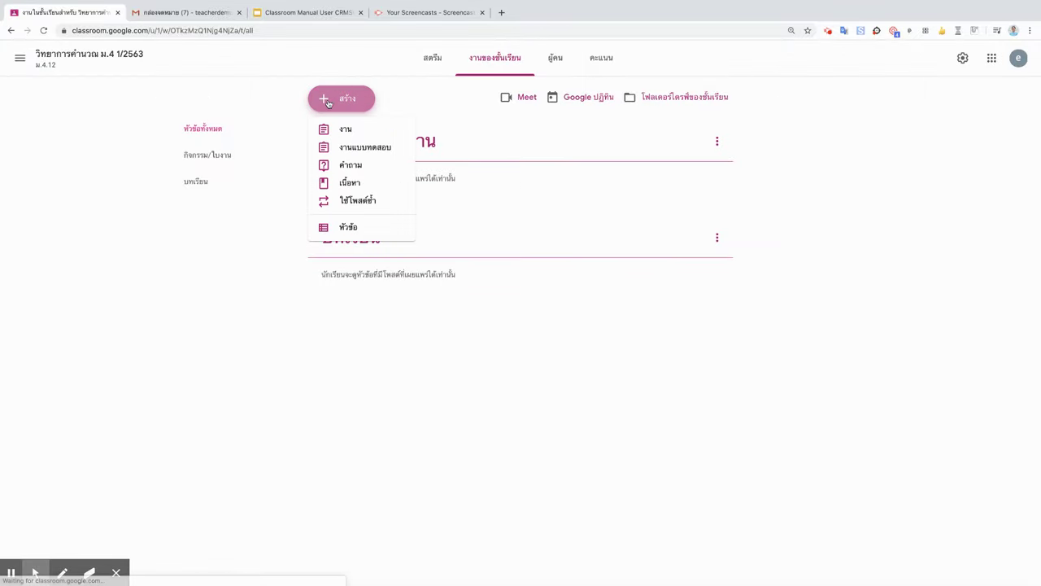
left_click(351, 228)
type("แบบฝึกหัด")
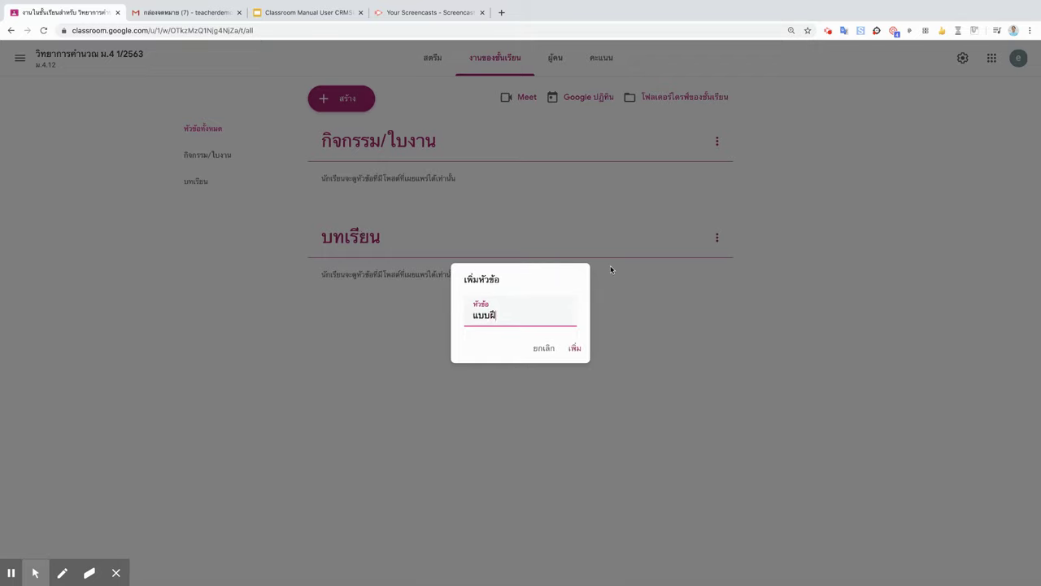
left_click(578, 349)
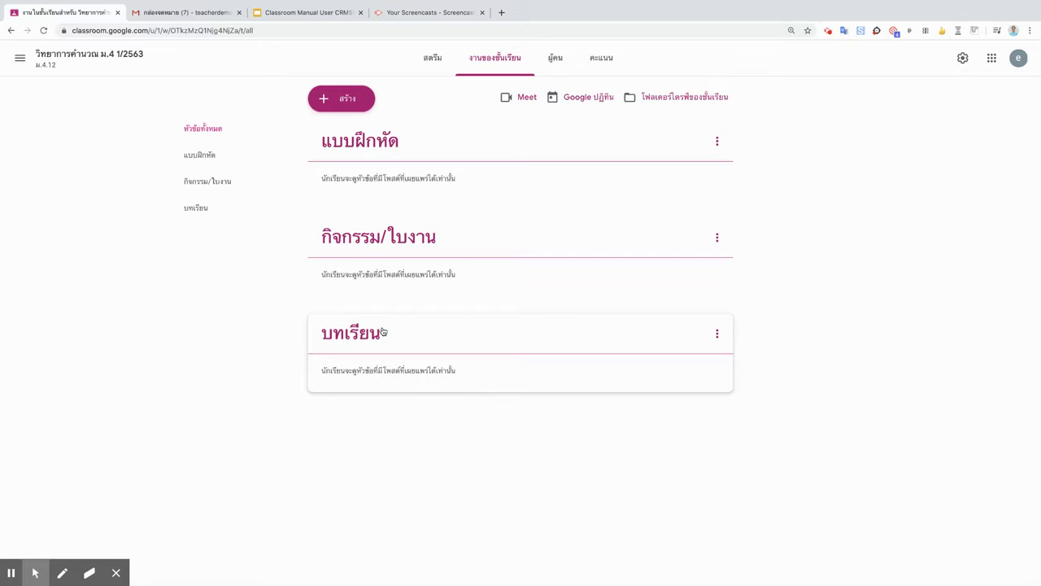
Reorder the topics so that บทเรียน comes first, followed by กิจกรรม/ใบงาน and แบบฝึกหัด
left_click_drag(389, 339, 389, 132)
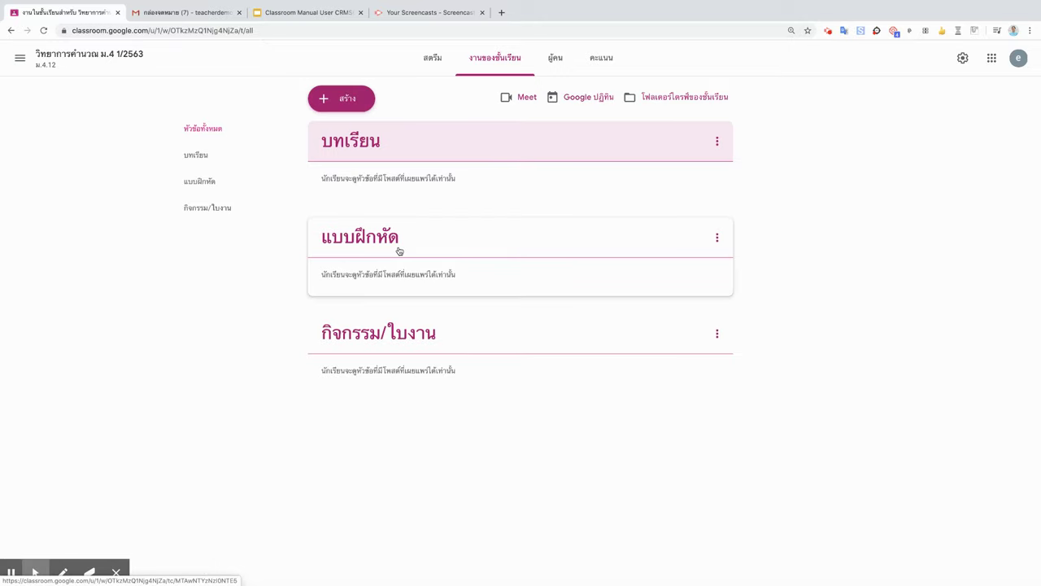
left_click_drag(399, 325, 408, 227)
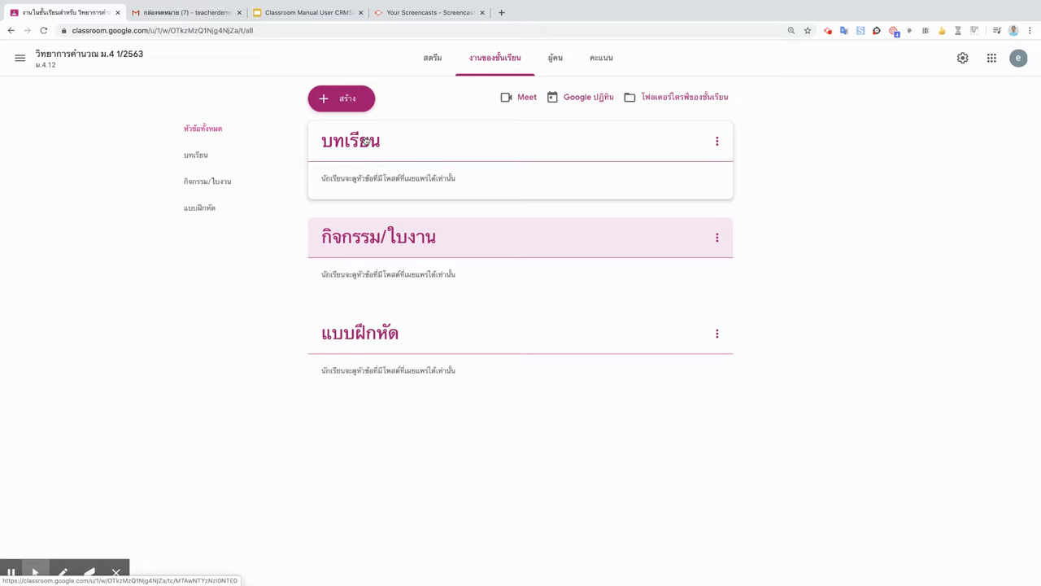
Start a new material (เนื้อหา) post for the class and dismiss the introductory tip about adding teaching media
left_click(335, 99)
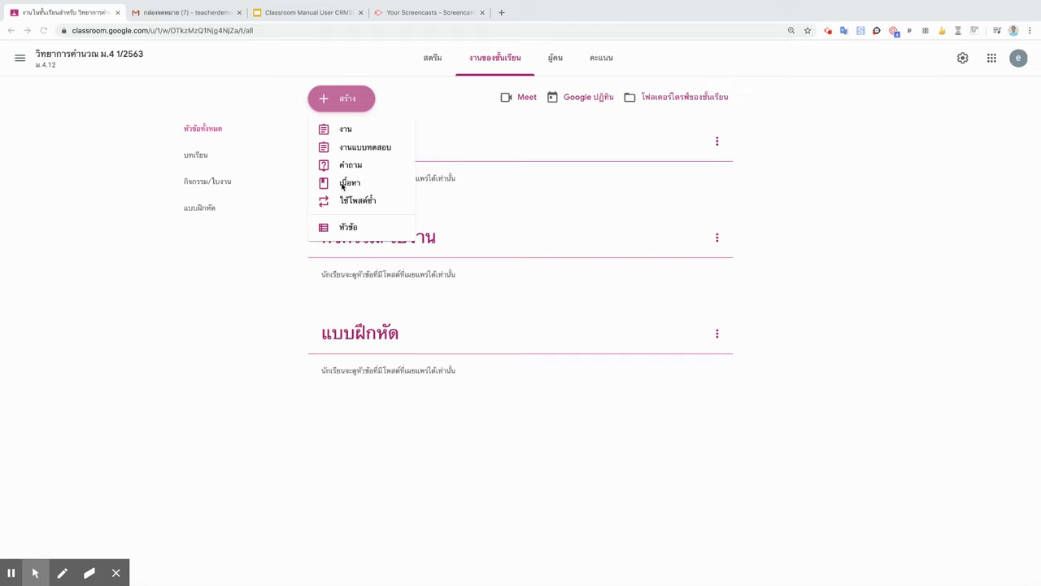
left_click(343, 187)
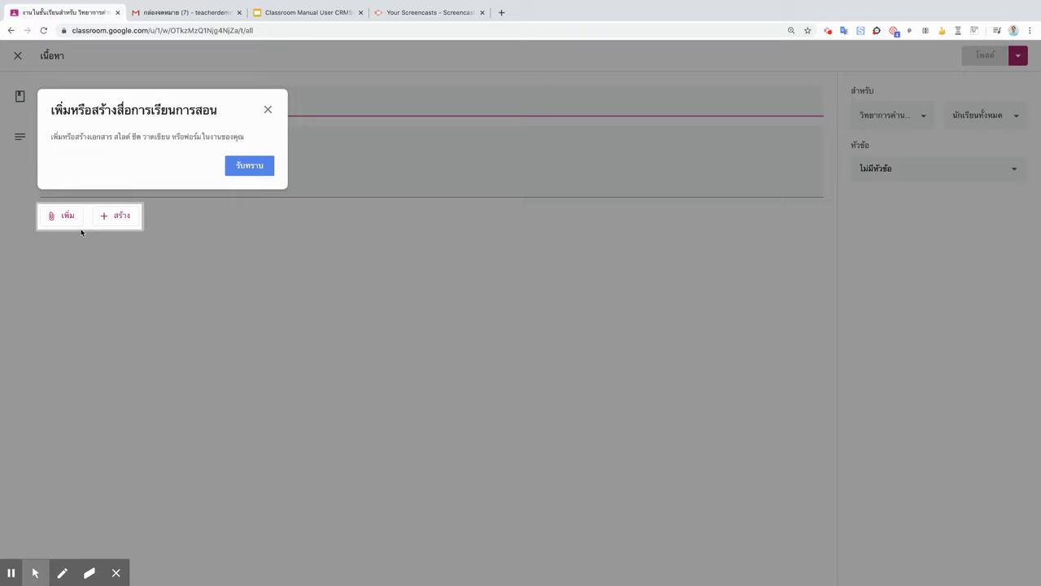
left_click(257, 166)
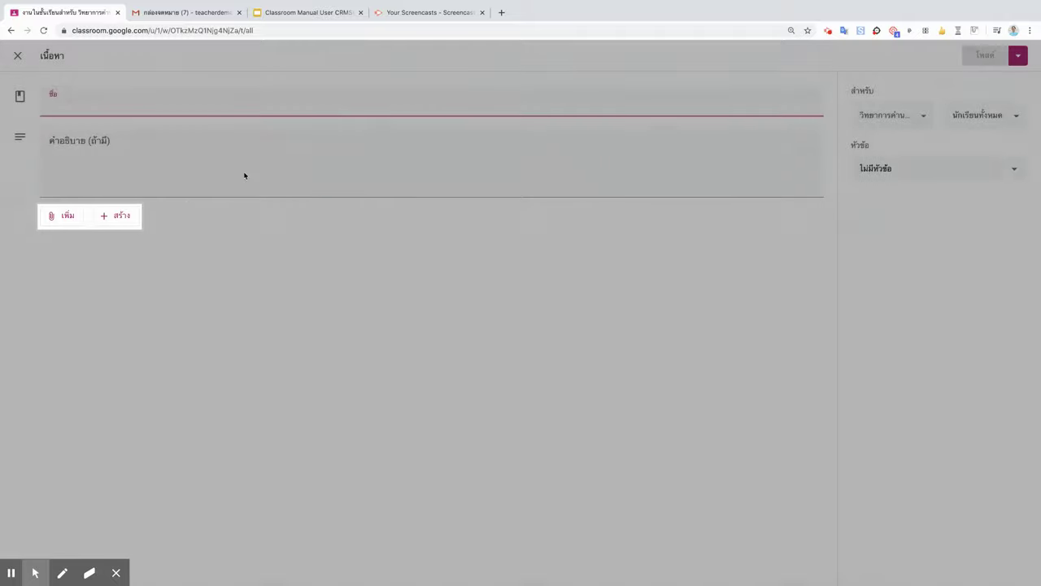
left_click(54, 218)
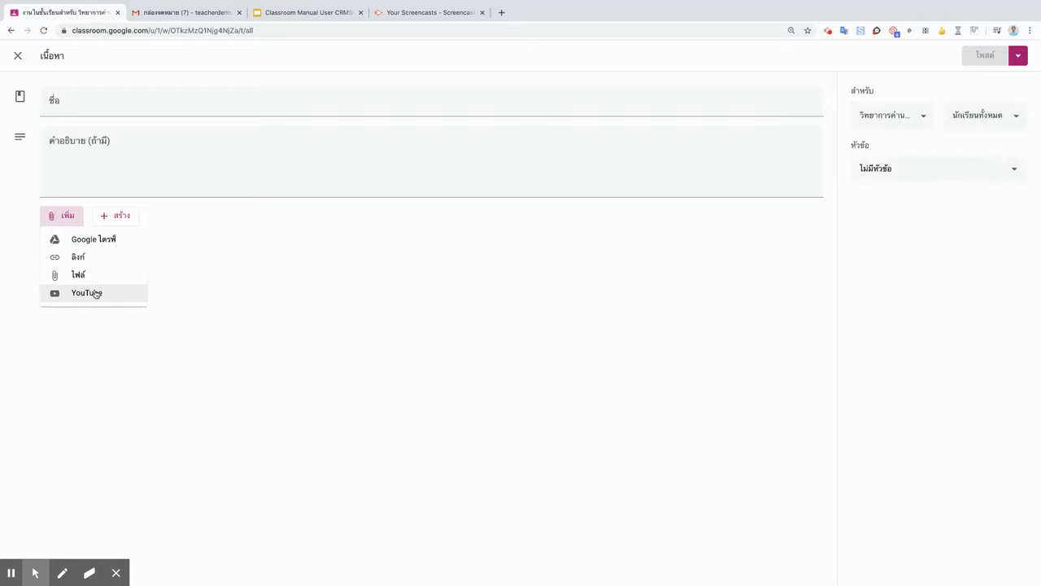
left_click(101, 240)
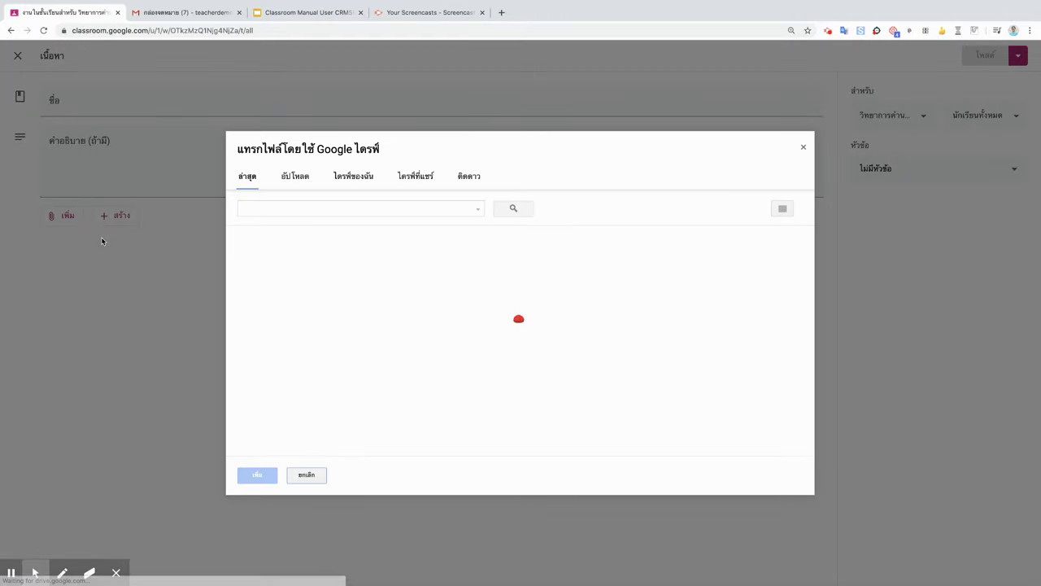
scroll(333, 348, "down", 2)
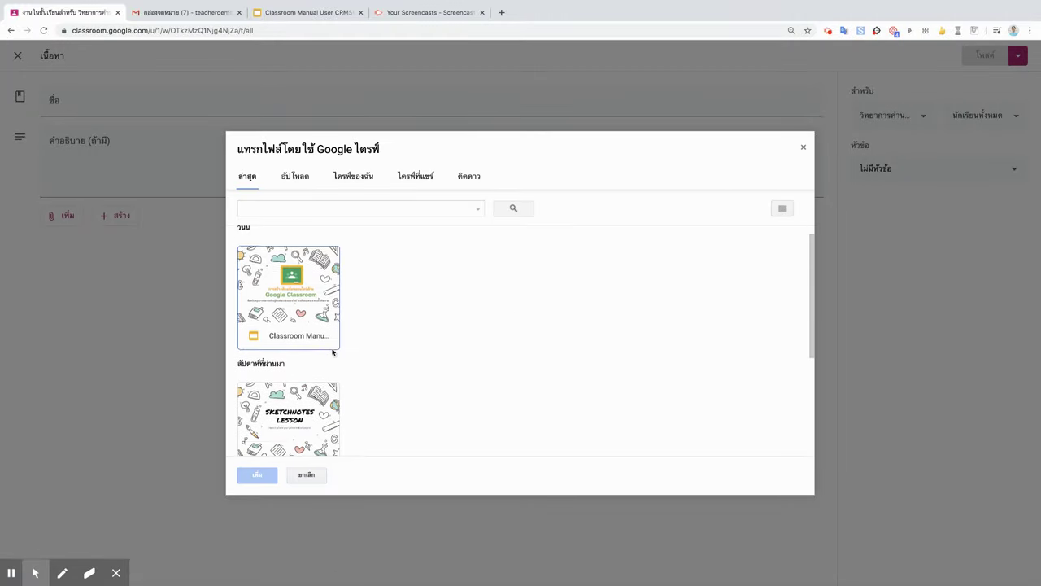
scroll(333, 348, "down", 3)
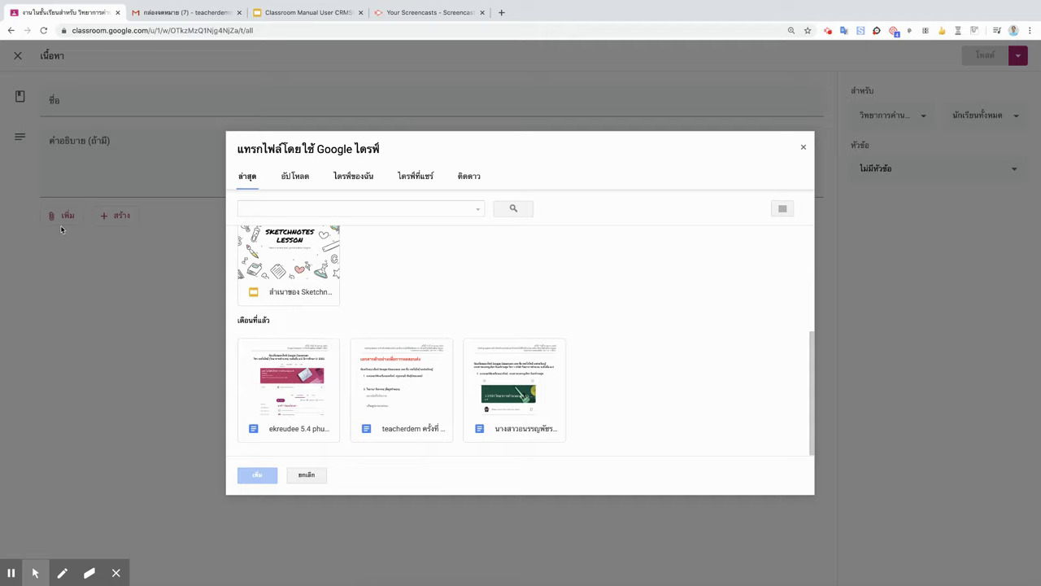
left_click(306, 480)
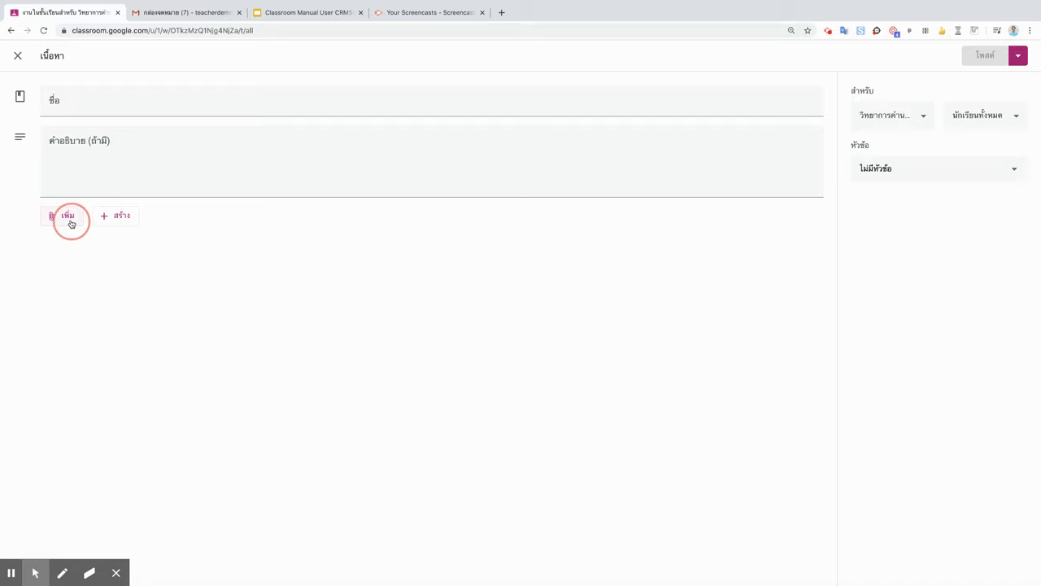
Create a new Google Docs document as an attachment to the material and return to the post
left_click(119, 217)
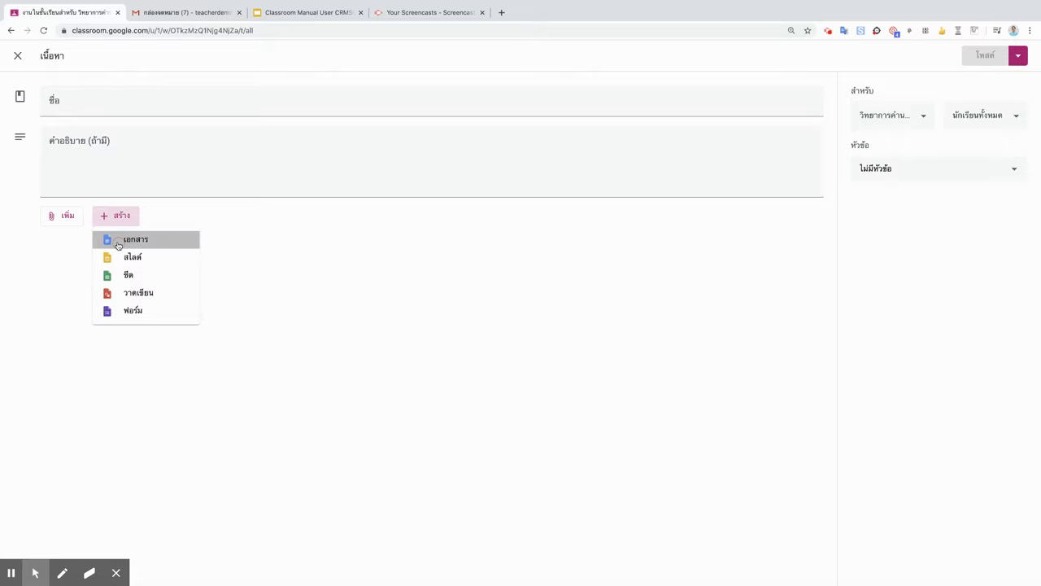
left_click(118, 244)
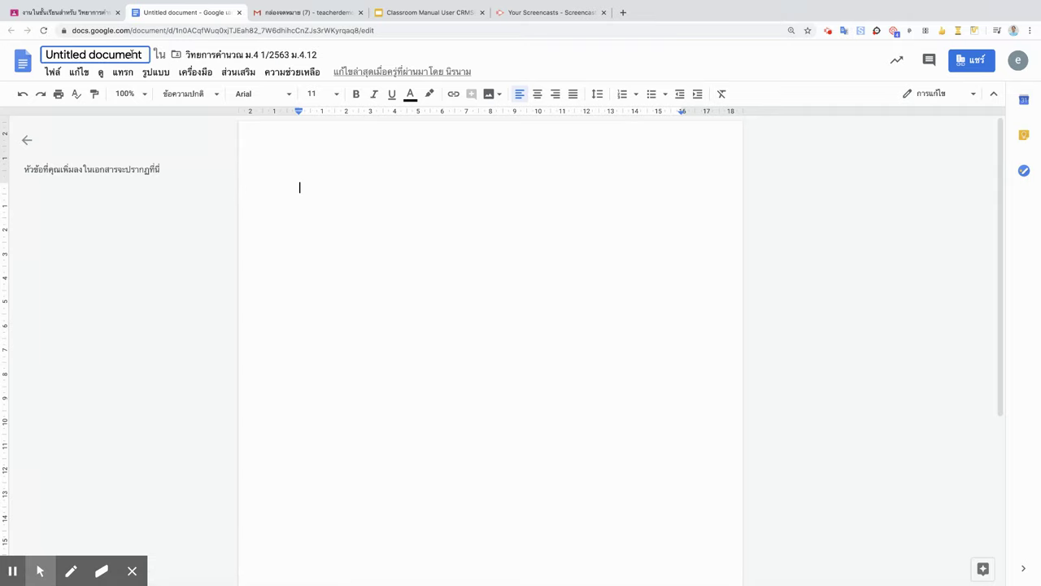
left_click(239, 14)
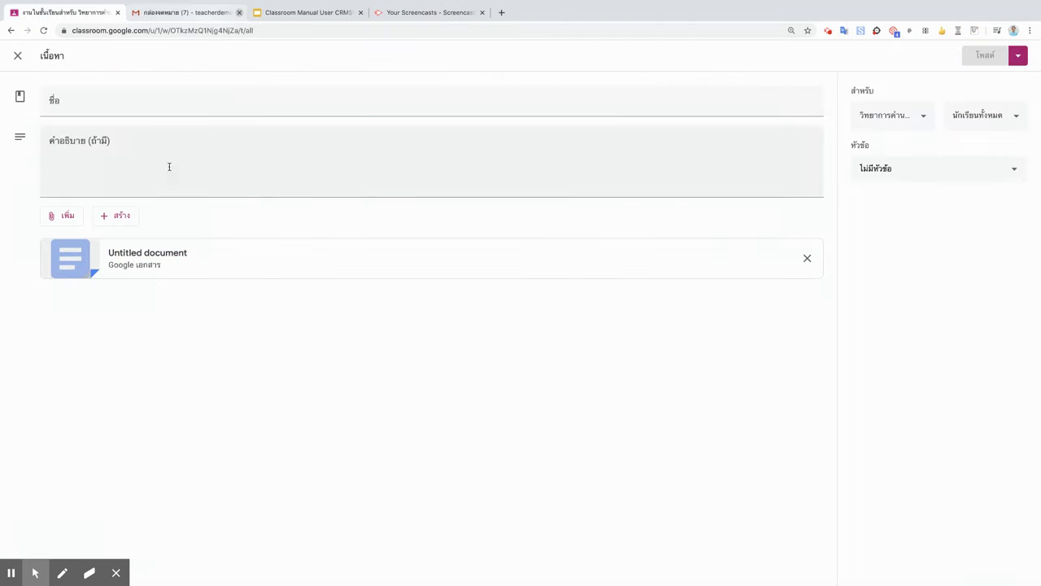
left_click(103, 217)
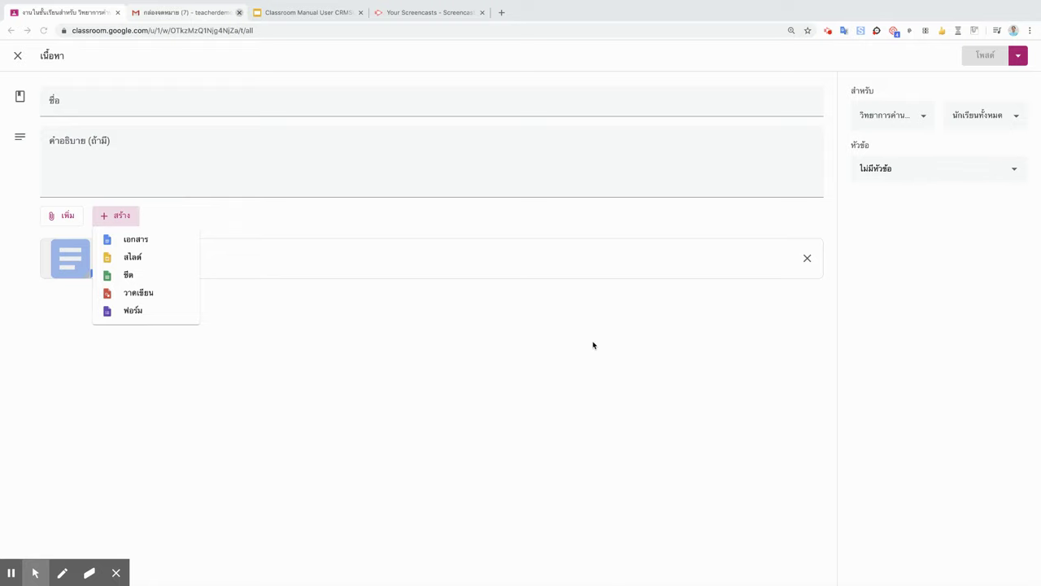
left_click(111, 380)
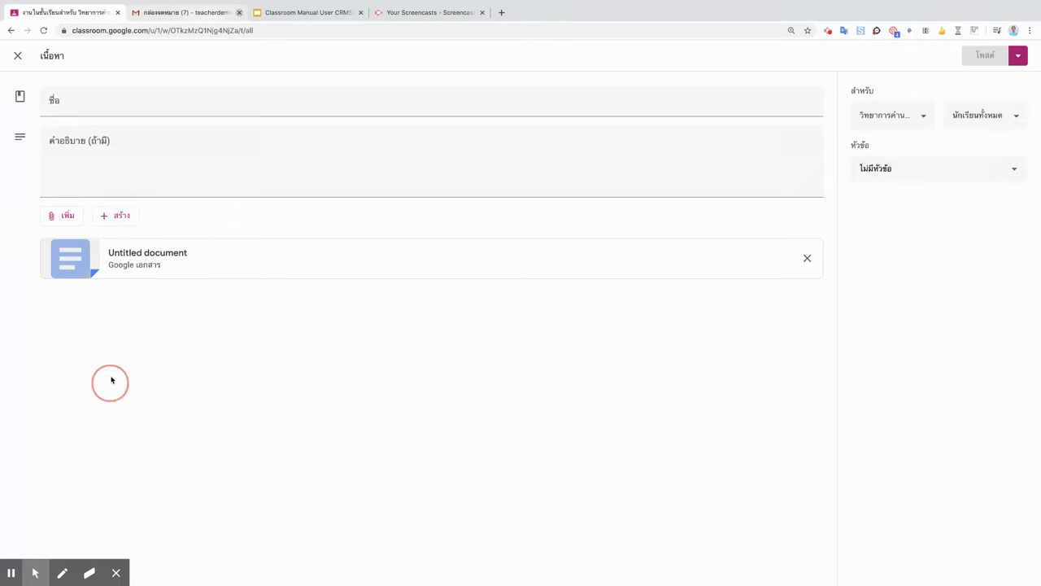
Rename the attached Google Docs document as "บทที่ 1" and close it to return to the material post
left_click(124, 255)
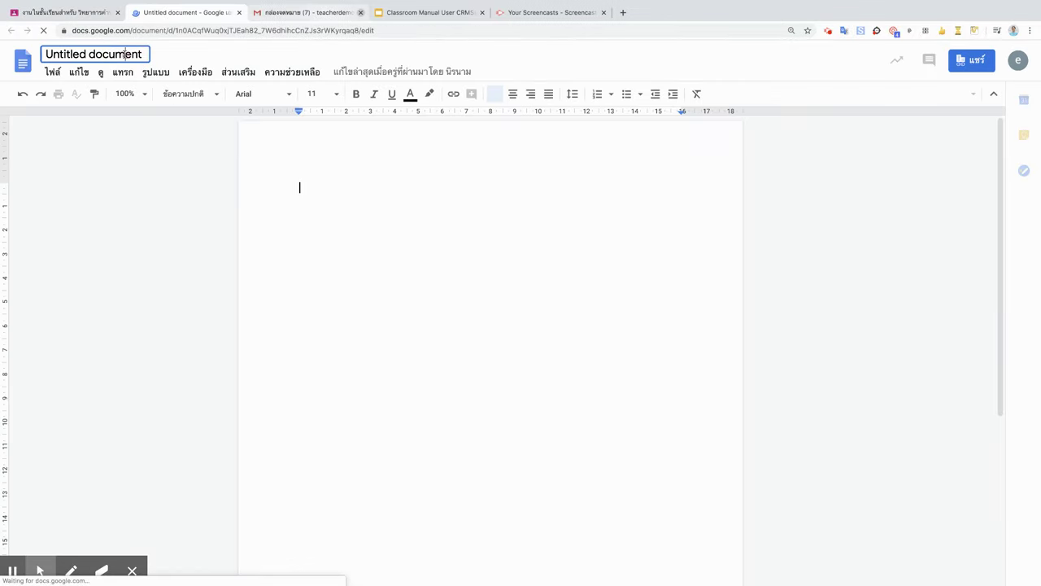
left_click(63, 54)
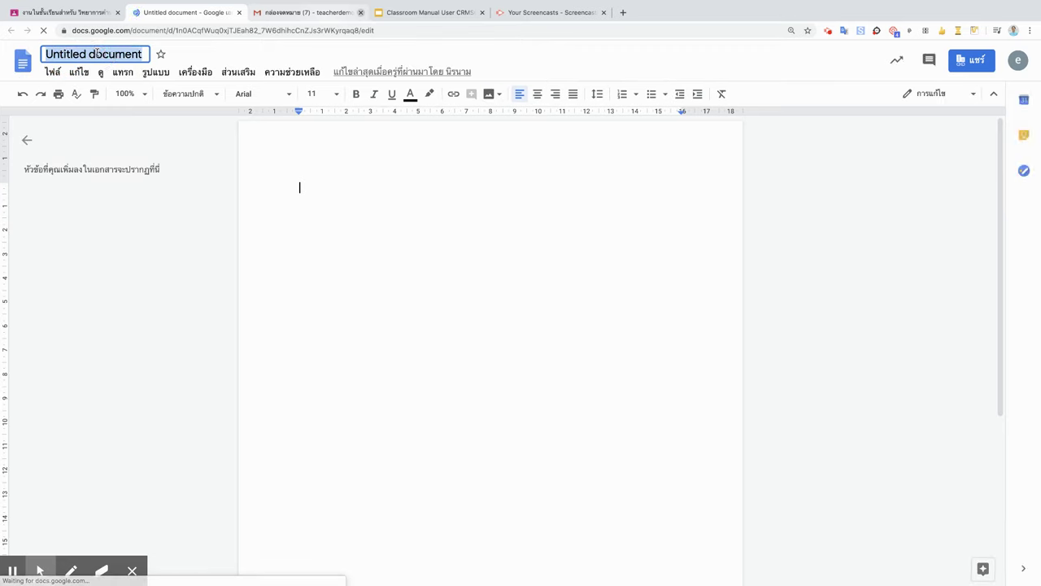
type("บทที่")
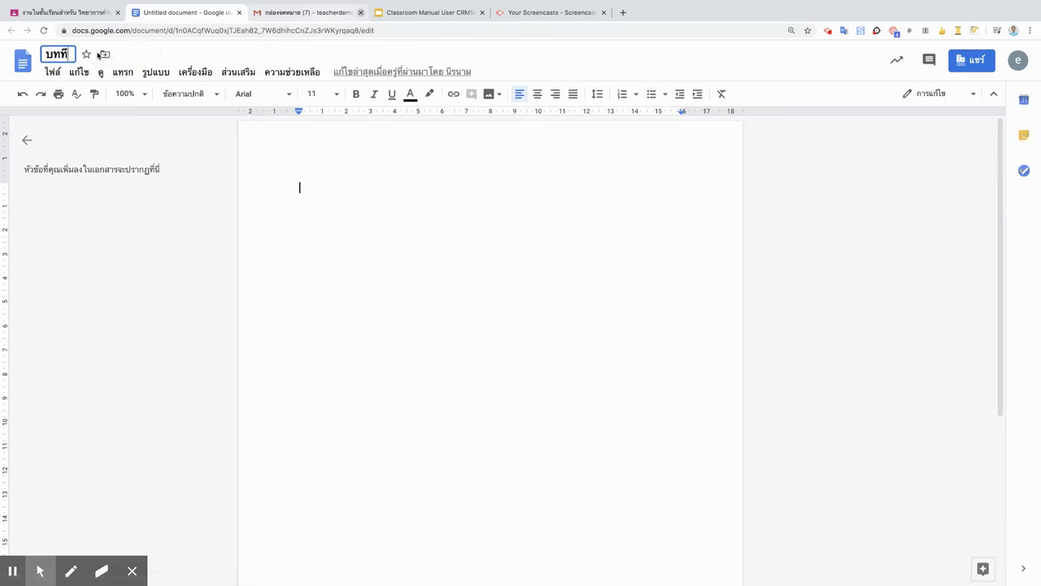
type(" 1")
left_click(350, 183)
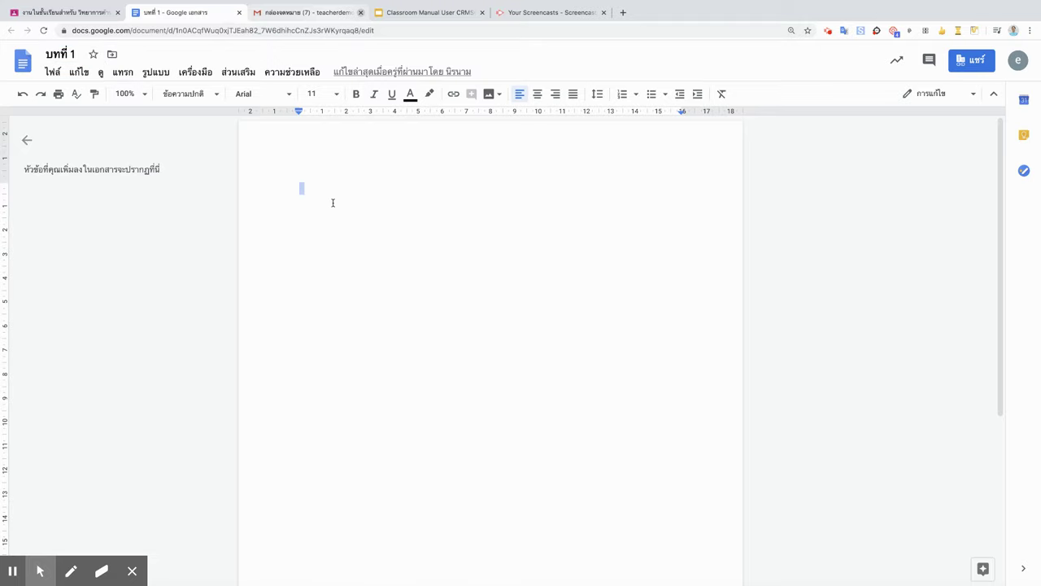
left_click(239, 12)
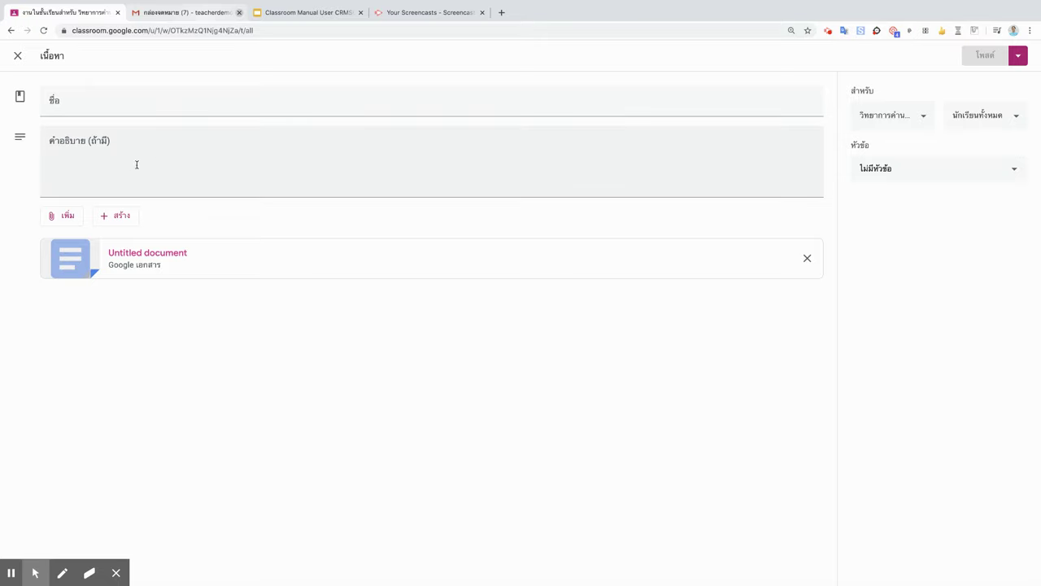
Title the material post "บทที่ 1"
left_click(90, 108)
type("บ")
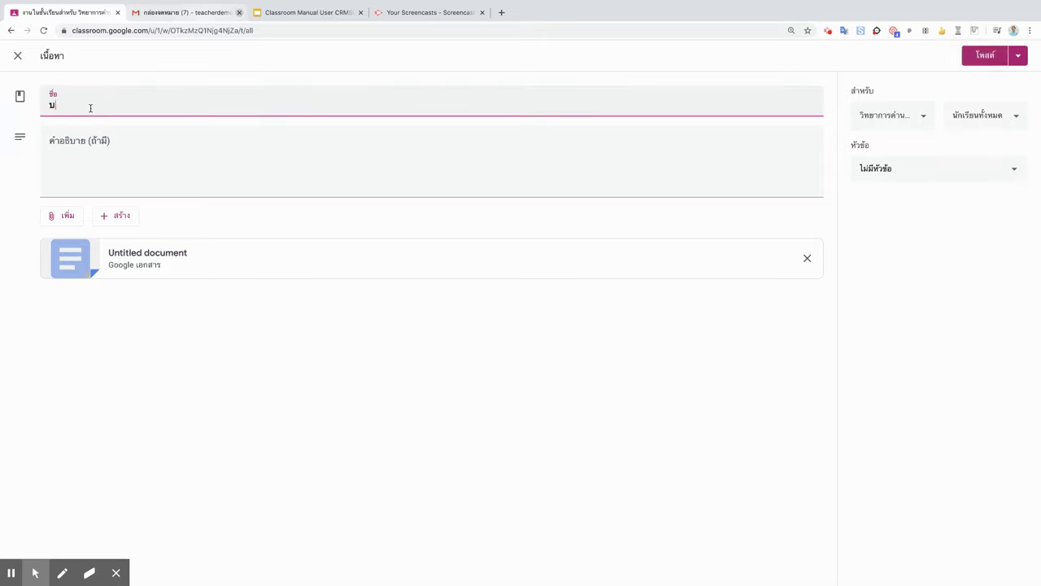
type("ทที่ 1")
left_click(111, 141)
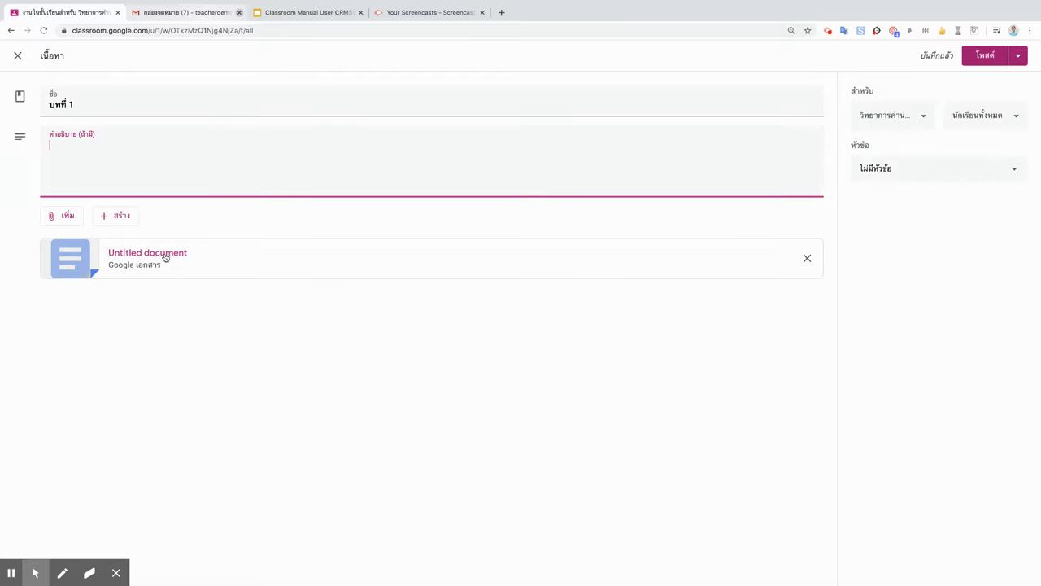
left_click(56, 216)
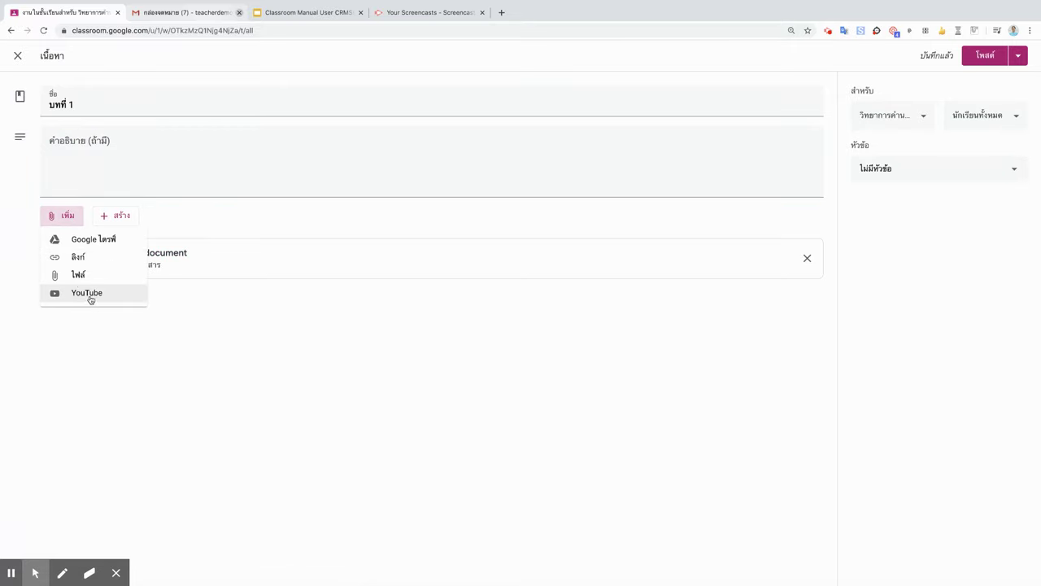
left_click(156, 163)
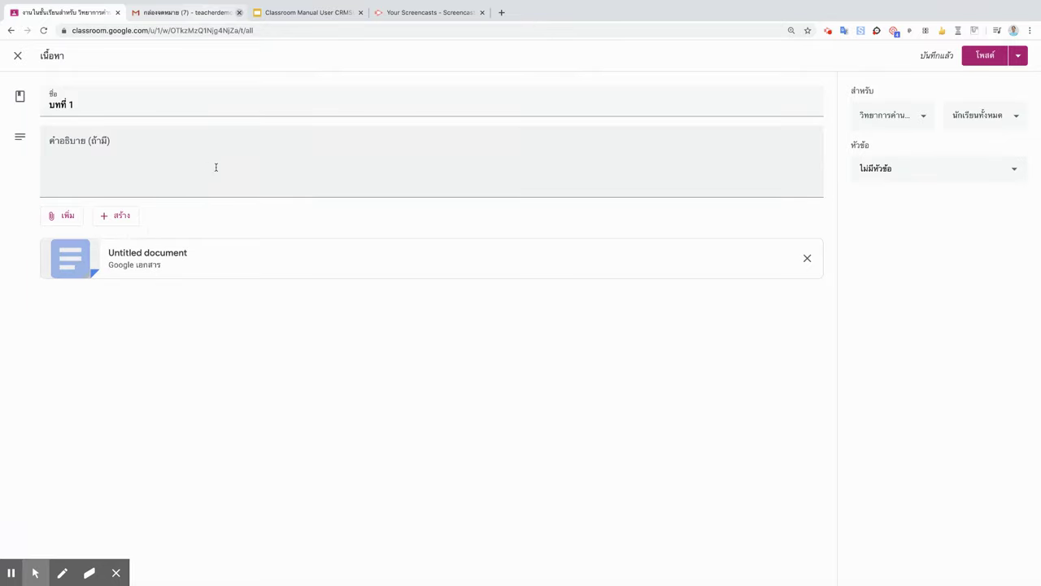
Assign the material to the บทเรียน topic and post it to the class
left_click(919, 173)
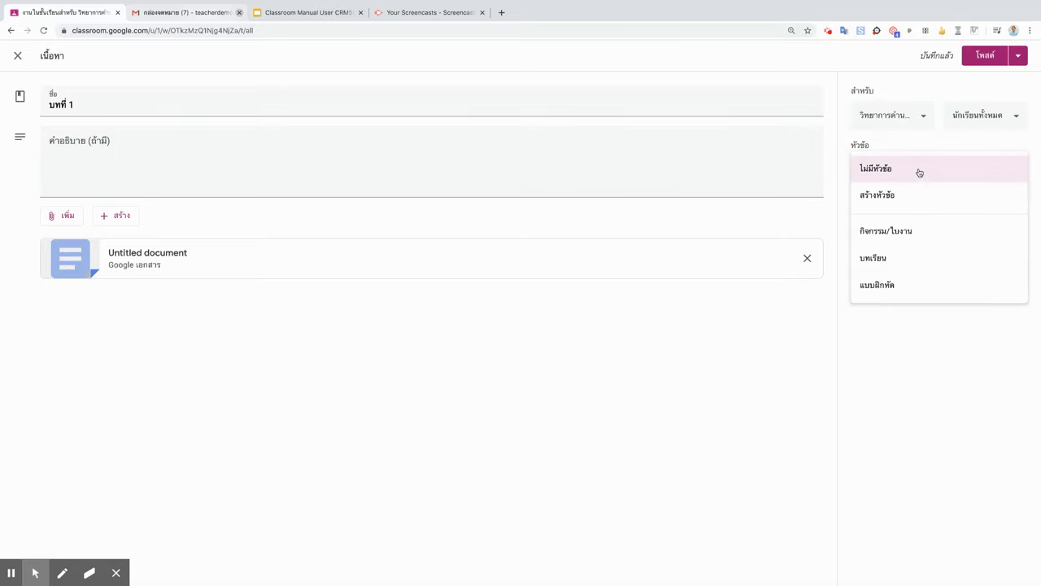
left_click(913, 262)
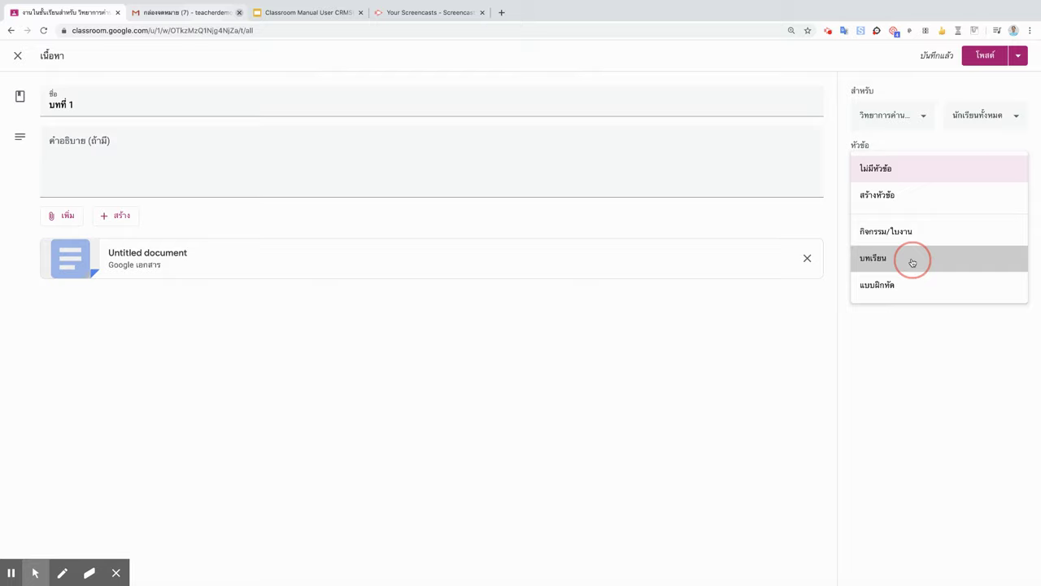
left_click(989, 63)
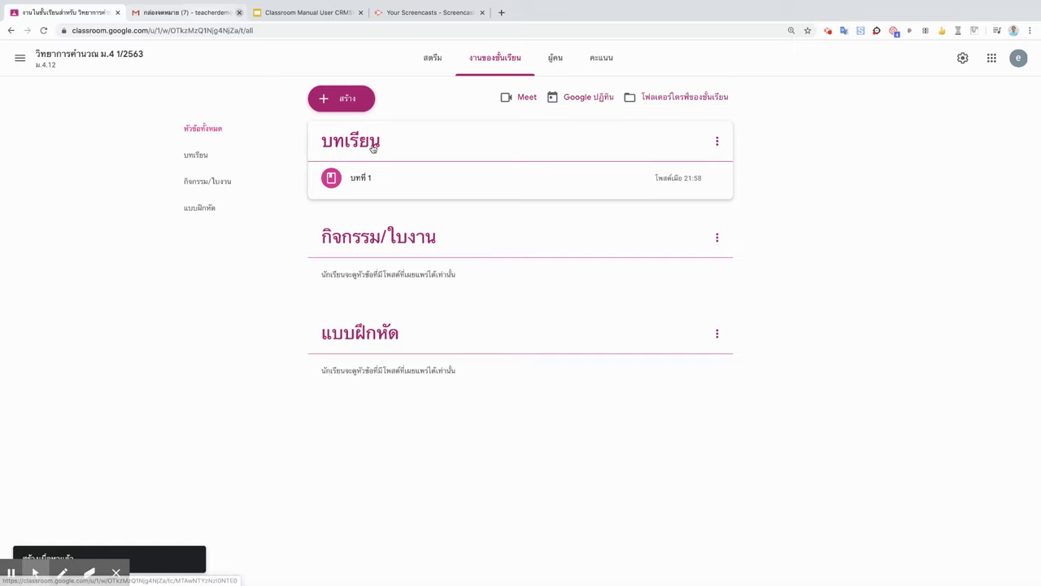
Expand the posted บทที่ 1 material, view its full page, and check the attached Google Docs document before closing it
left_click(661, 177)
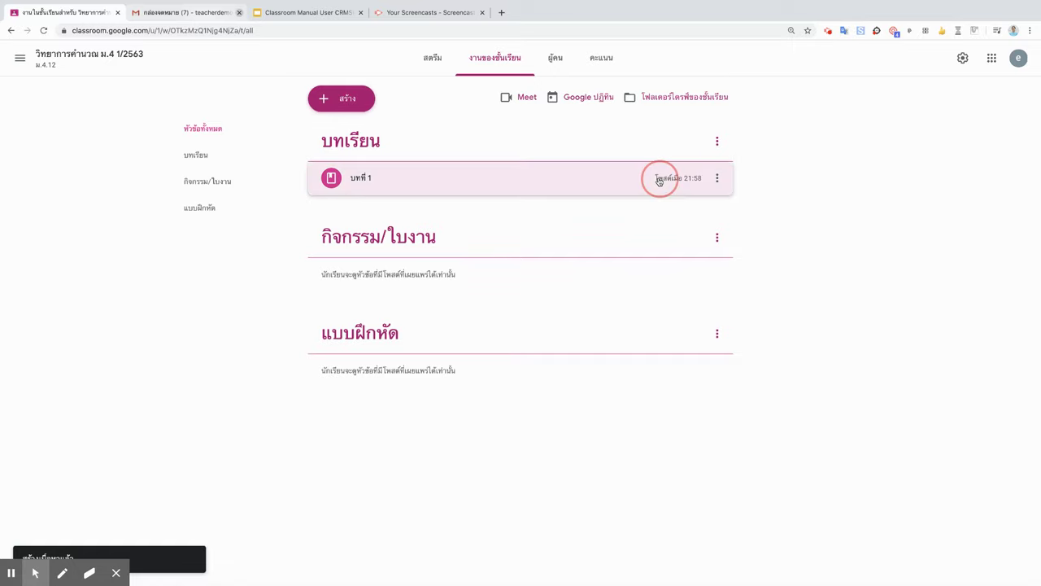
left_click(716, 179)
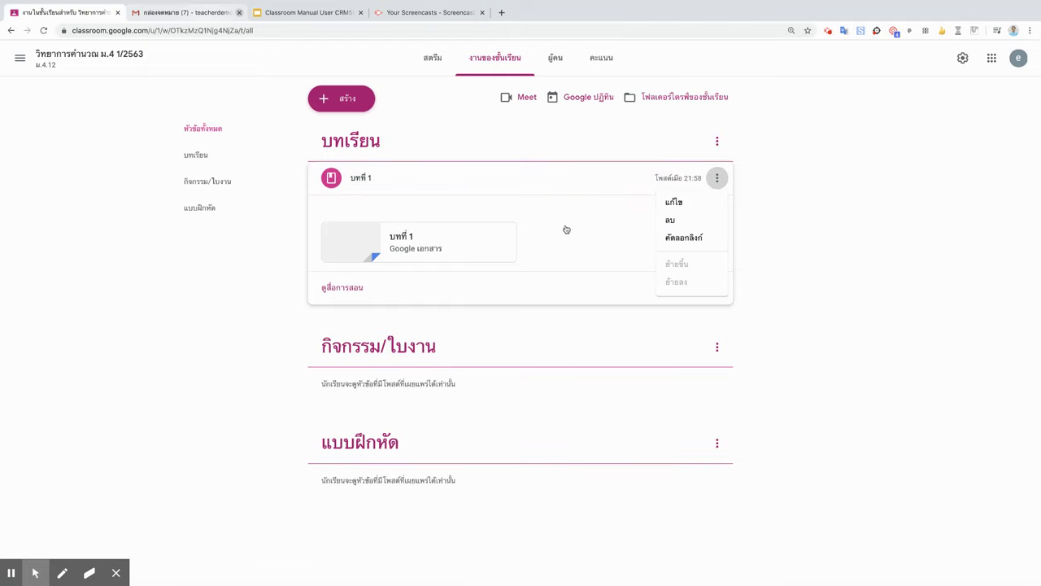
left_click(356, 293)
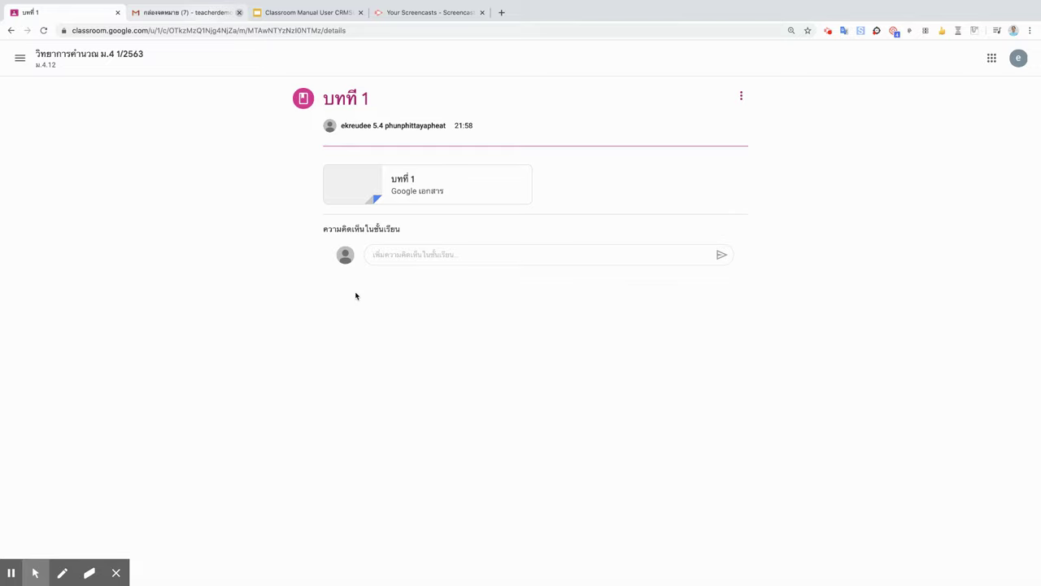
left_click(476, 196)
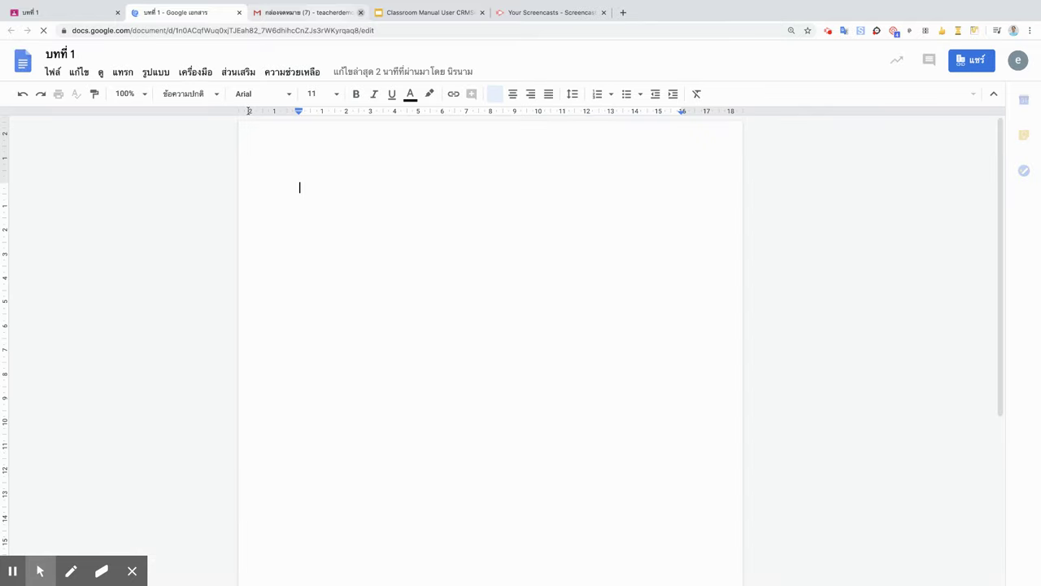
left_click(239, 12)
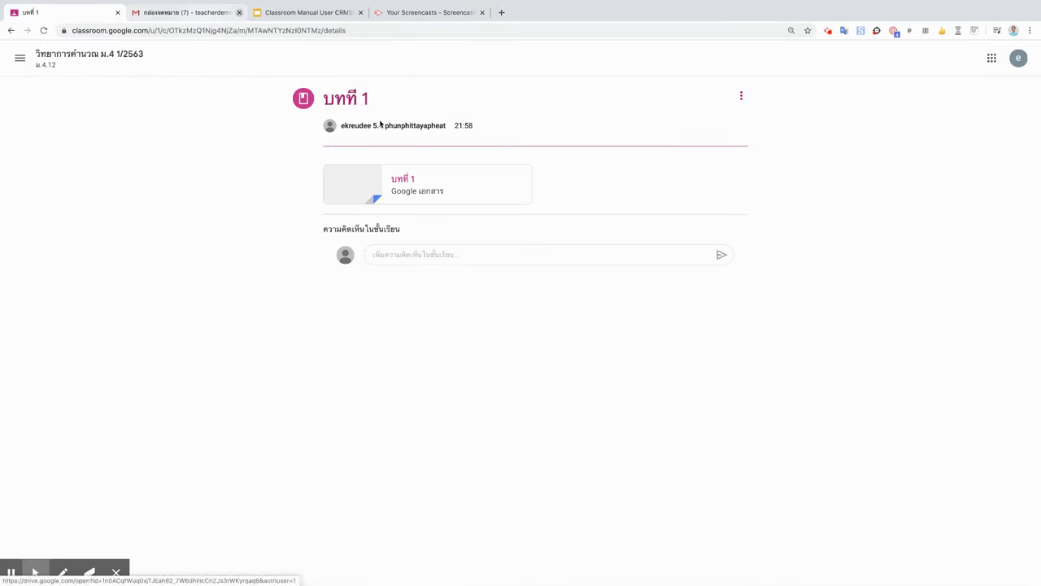
Leave the material page and return to the classwork list of the วิทยาการคำนวณ ม.4 1/2563 class
left_click(19, 59)
left_click(18, 60)
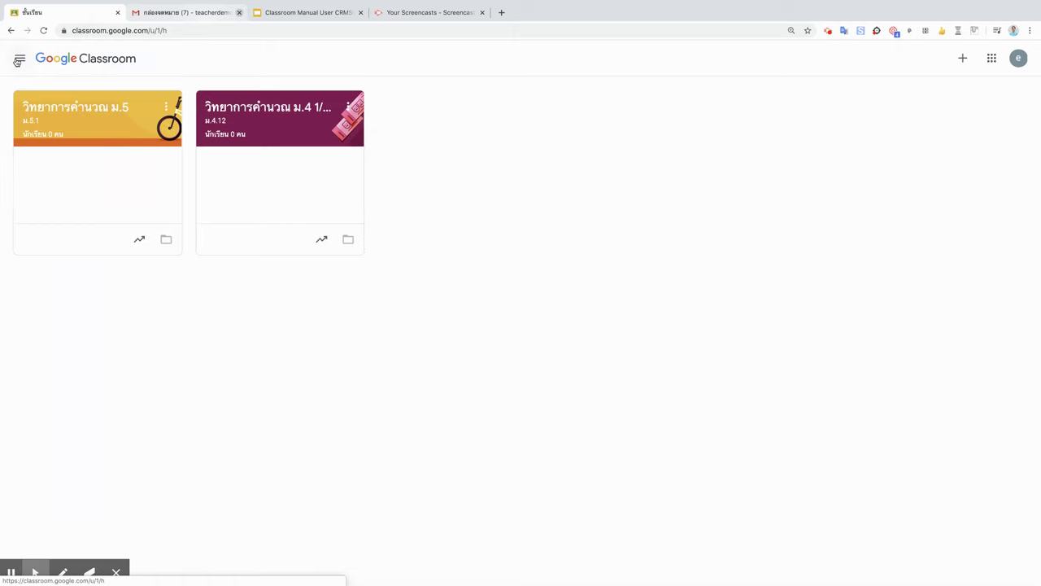
left_click(495, 65)
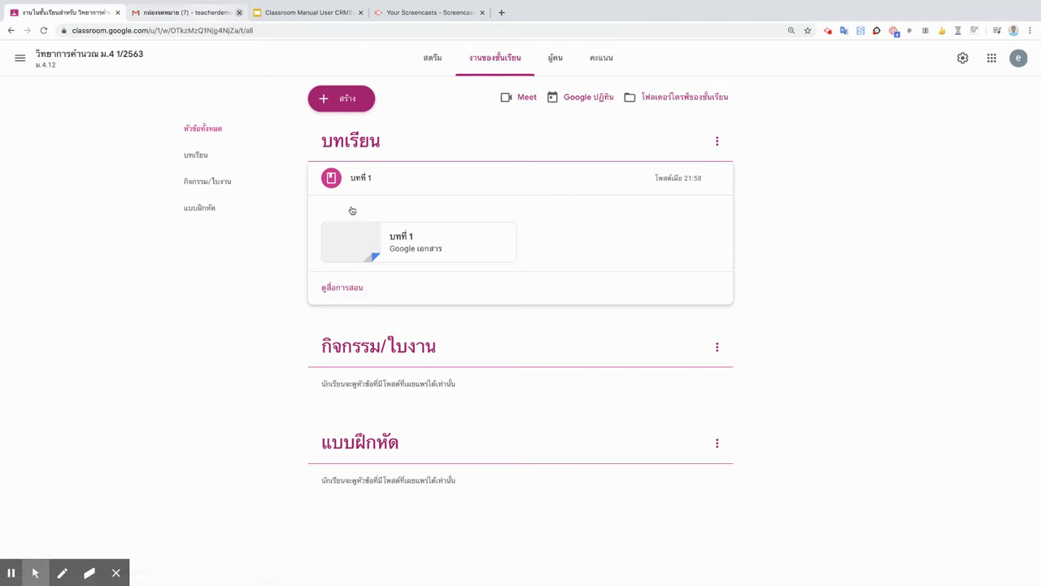
Edit the บทที่ 1 material to add the description "คำชี้แจง", "บรรทัดที่ 1", "บรรทัดที่ 2" on separate lines, and save it
left_click(716, 178)
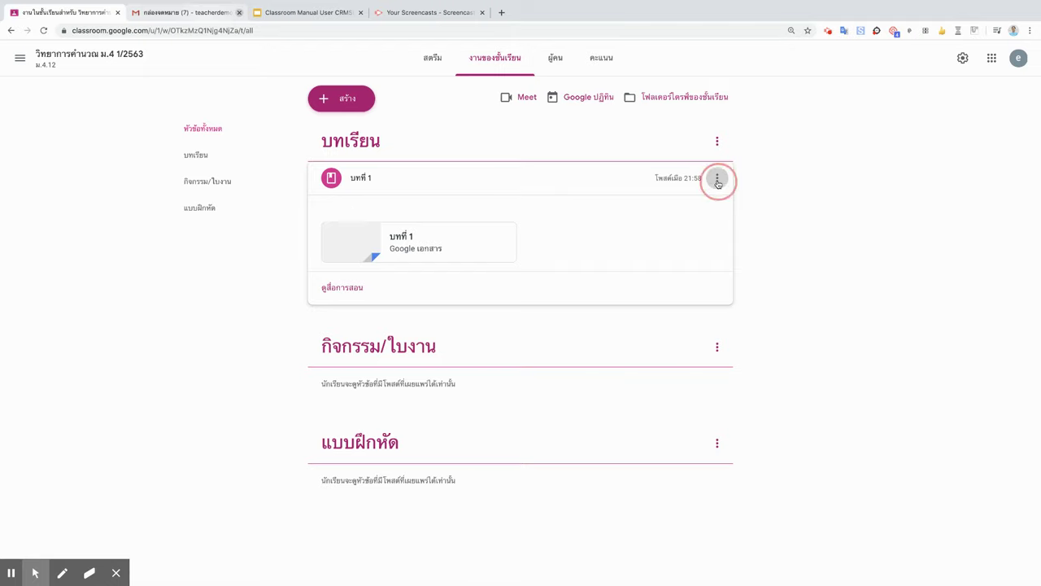
left_click(704, 203)
left_click(154, 149)
type("คาํ")
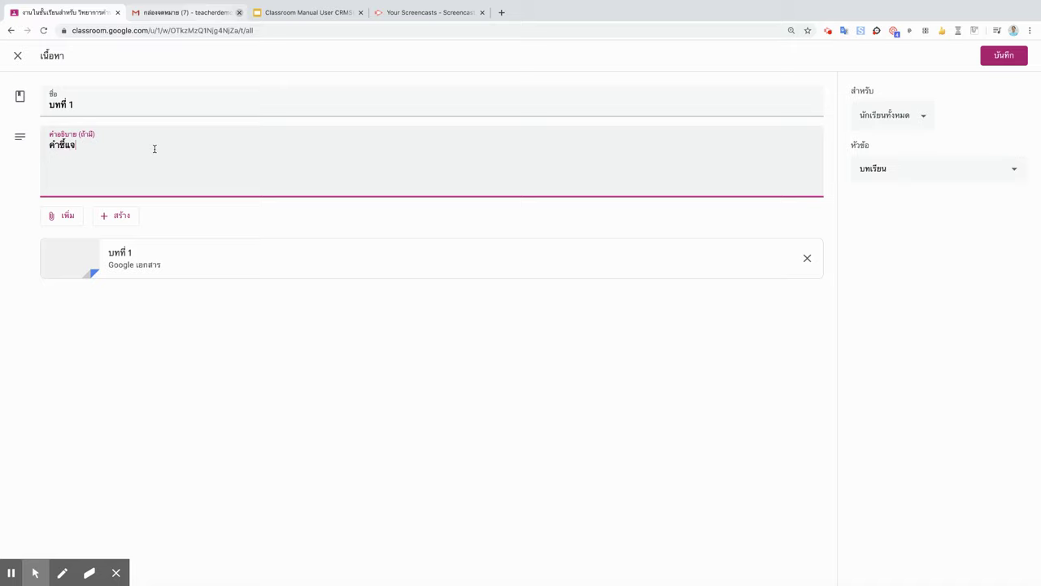
type("บรรทัด")
type("รทัดท")
left_click(1022, 55)
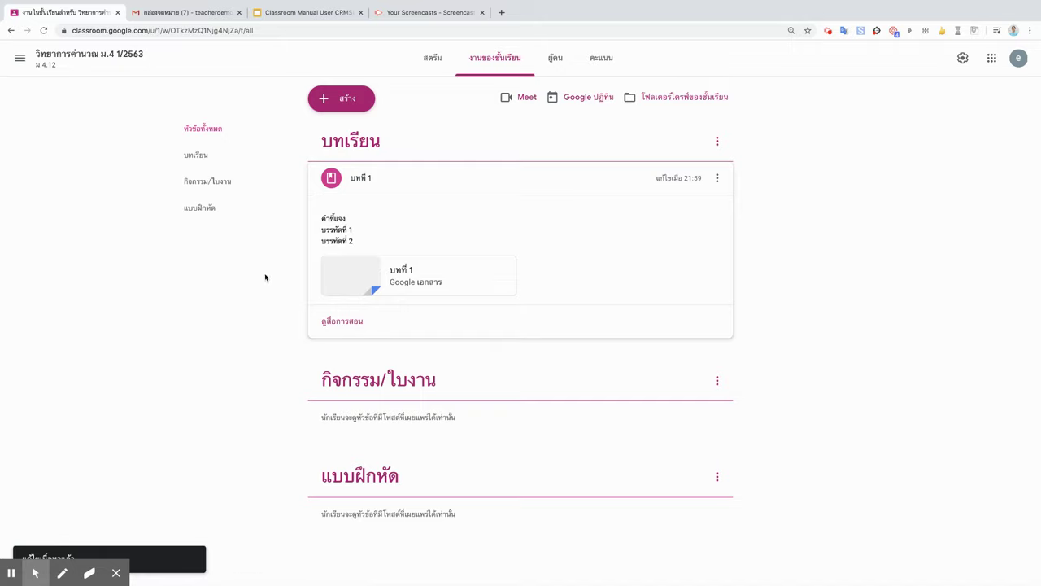
Reopen the บทที่ 1 material for editing and search YouTube for "Covid 19" to find a video attachment
left_click(717, 177)
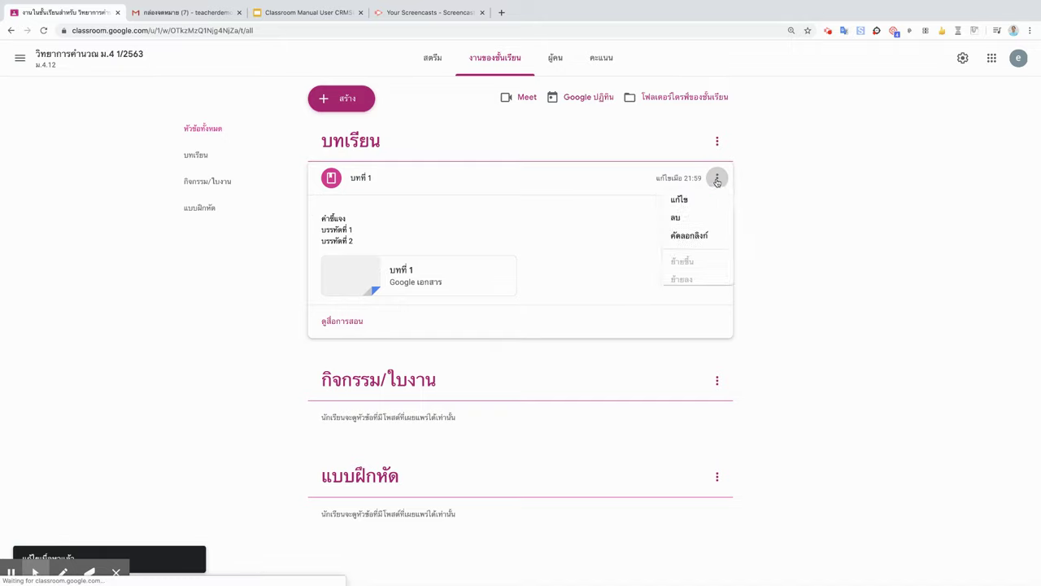
left_click(685, 220)
left_click(688, 202)
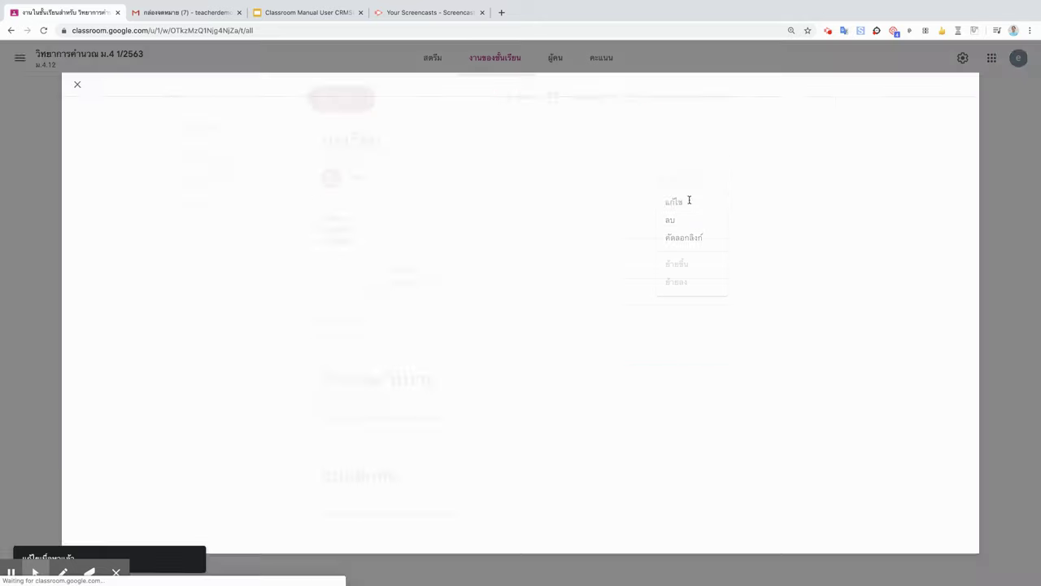
left_click(66, 215)
left_click(82, 294)
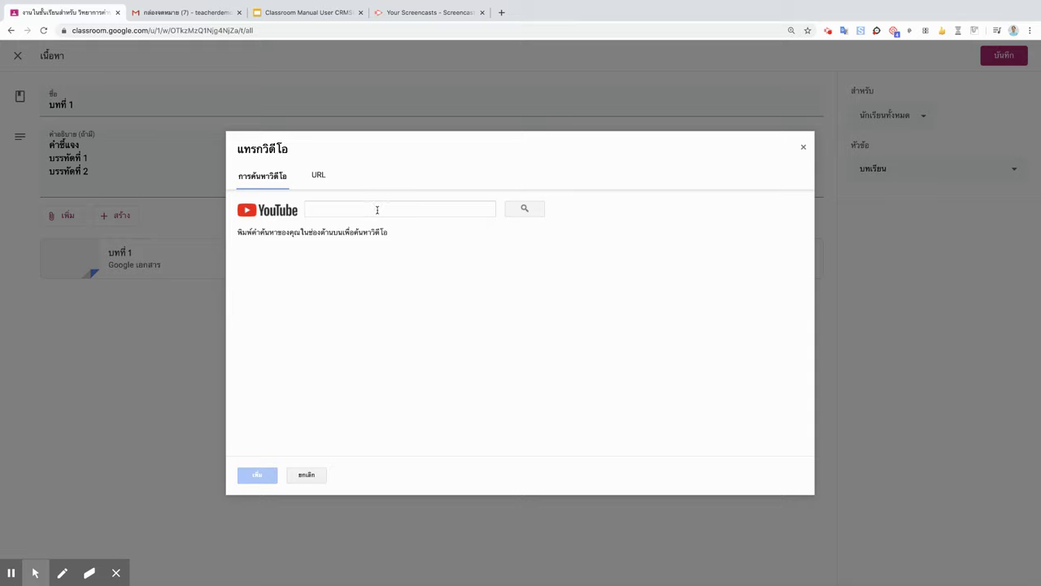
left_click(349, 201)
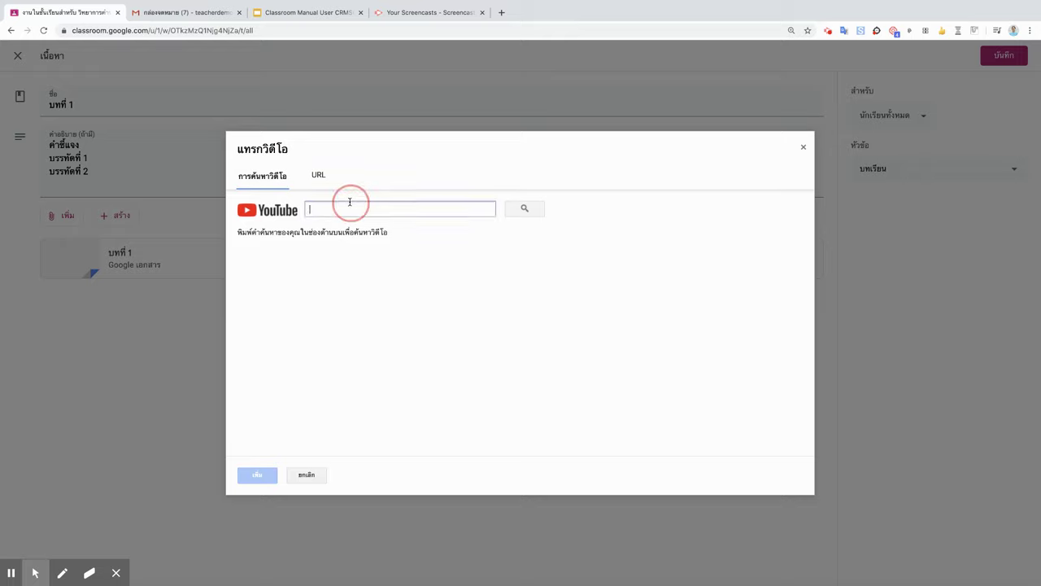
type("c")
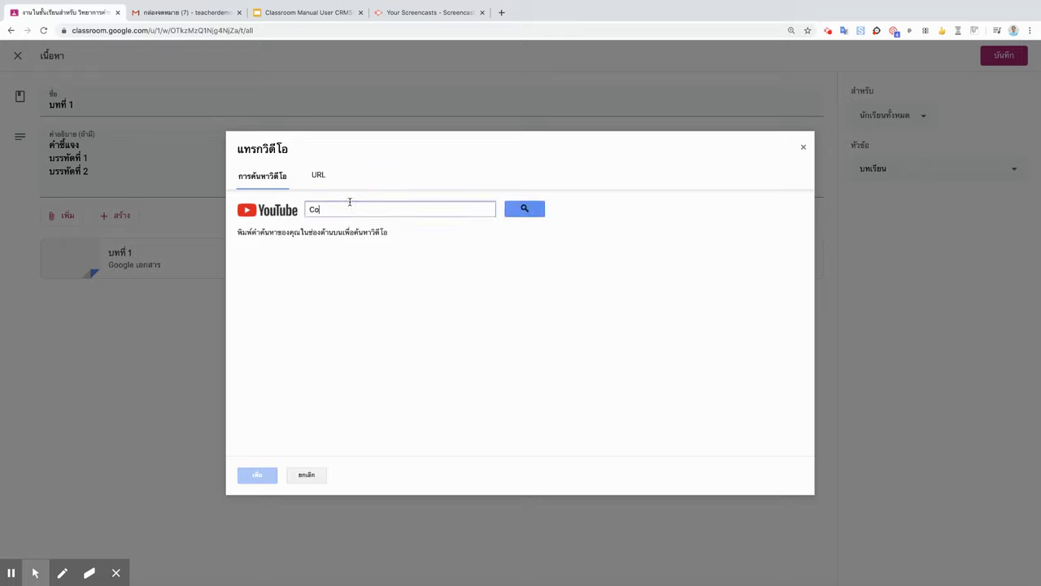
type("ovid 19")
key("Return")
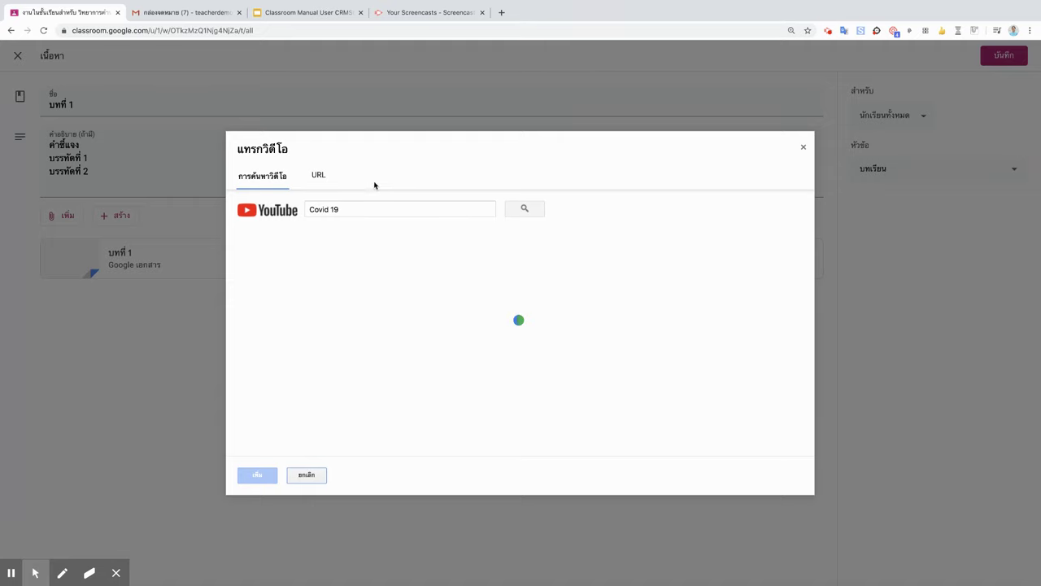
Attach the YouTube video "แถลงสถานการณ์ COVID-19 โดย ศบค. (10 พ.ค. 63)" to the material and save the changes
left_click_drag(345, 210, 299, 210)
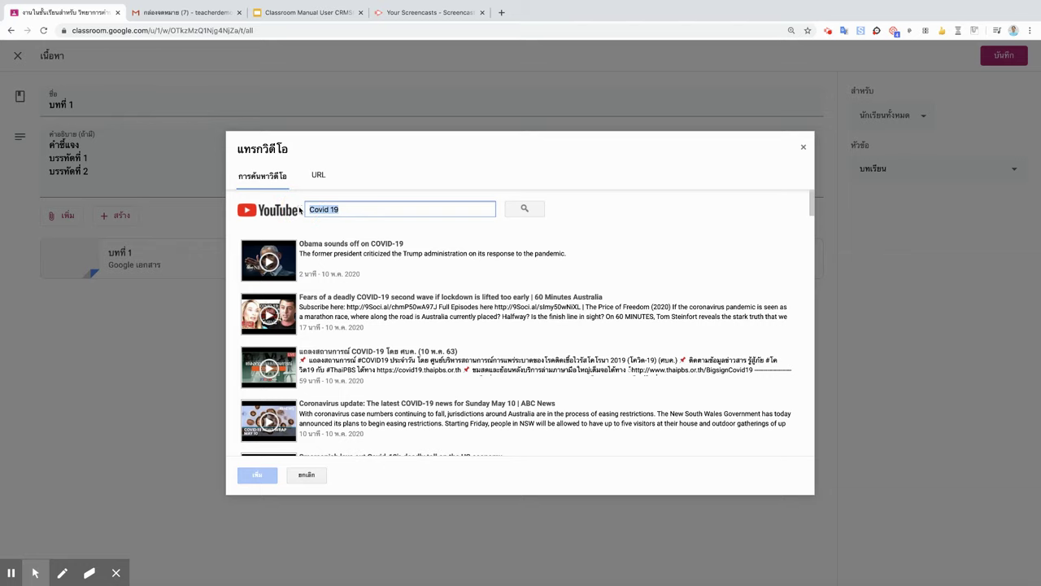
scroll(294, 411, "down", 1)
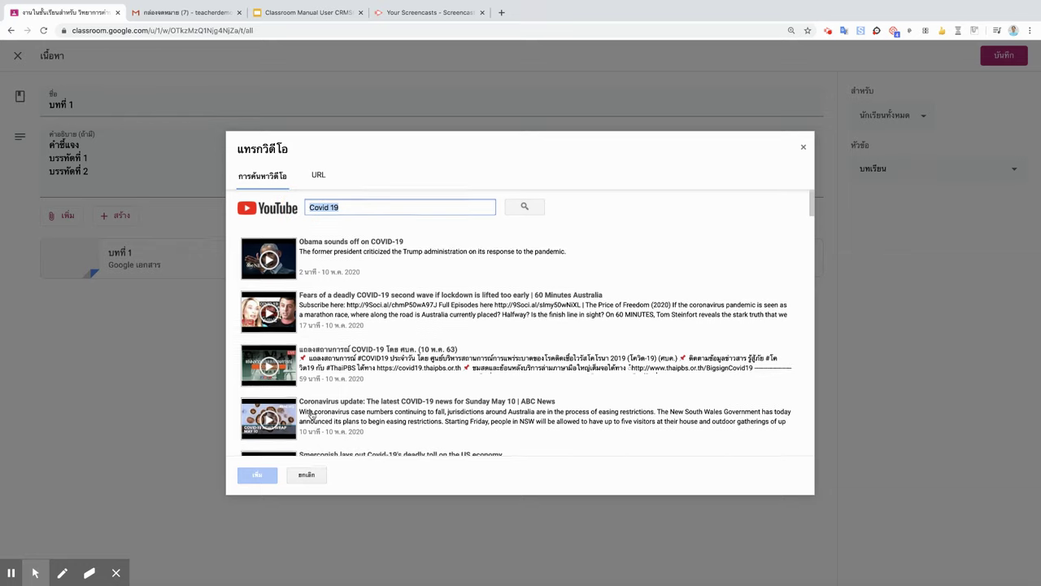
left_click(275, 351)
left_click(256, 474)
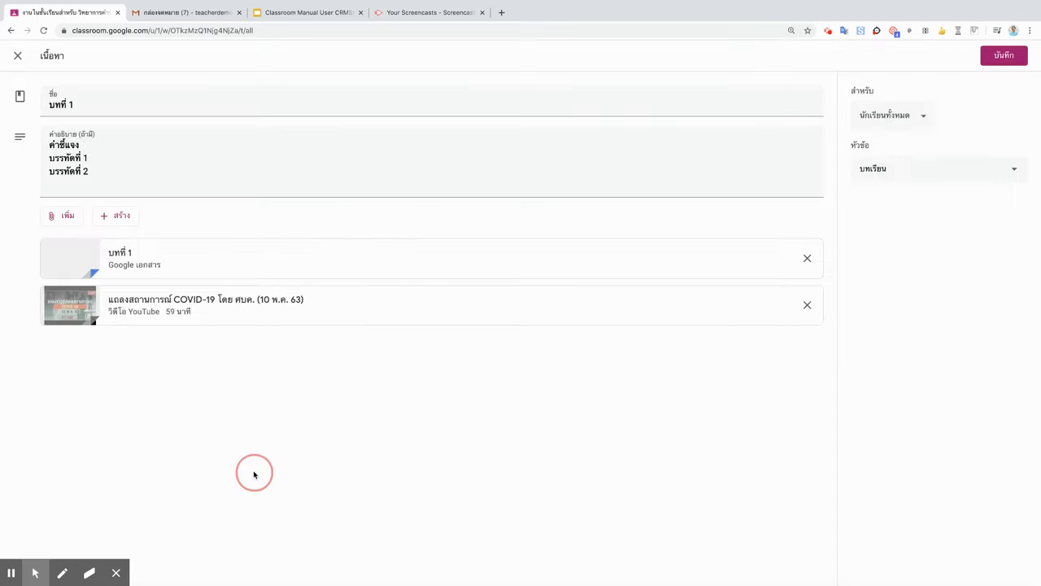
left_click(982, 61)
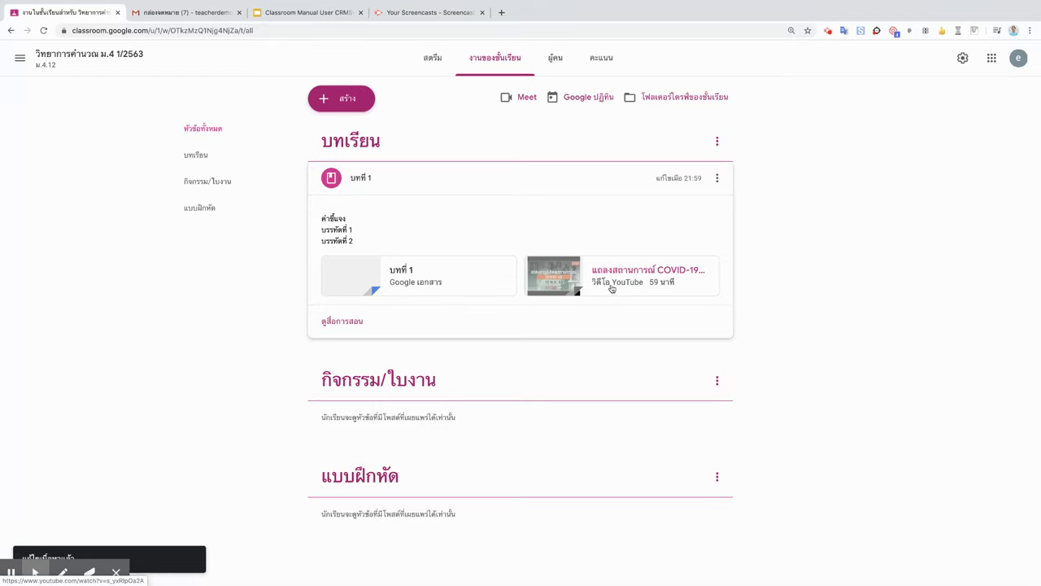
View the full page of the updated บทที่ 1 material, including its description and attachments, and return to the class's classwork list
left_click(349, 329)
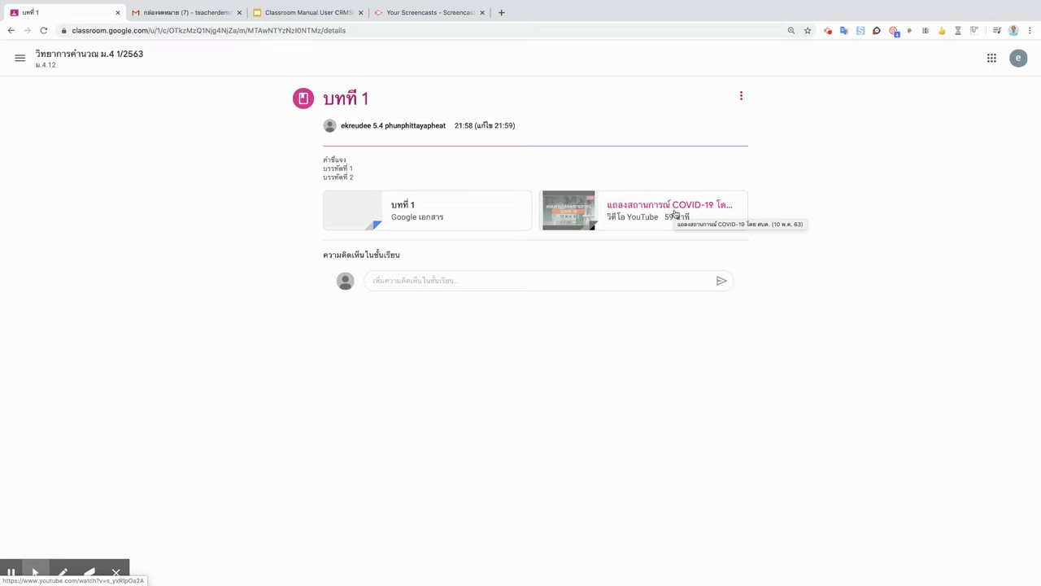
left_click(21, 57)
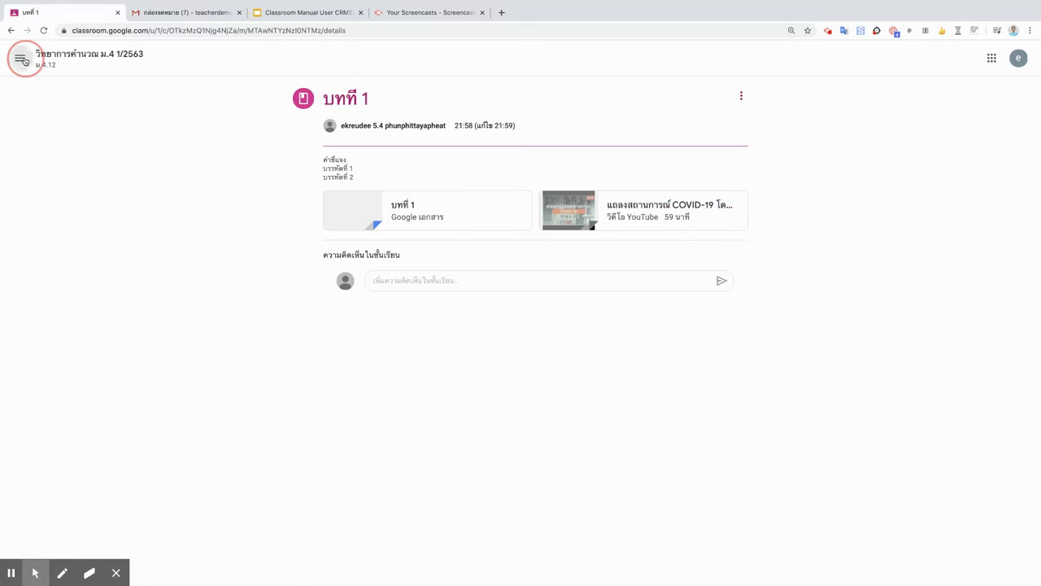
left_click(413, 94)
left_click(65, 53)
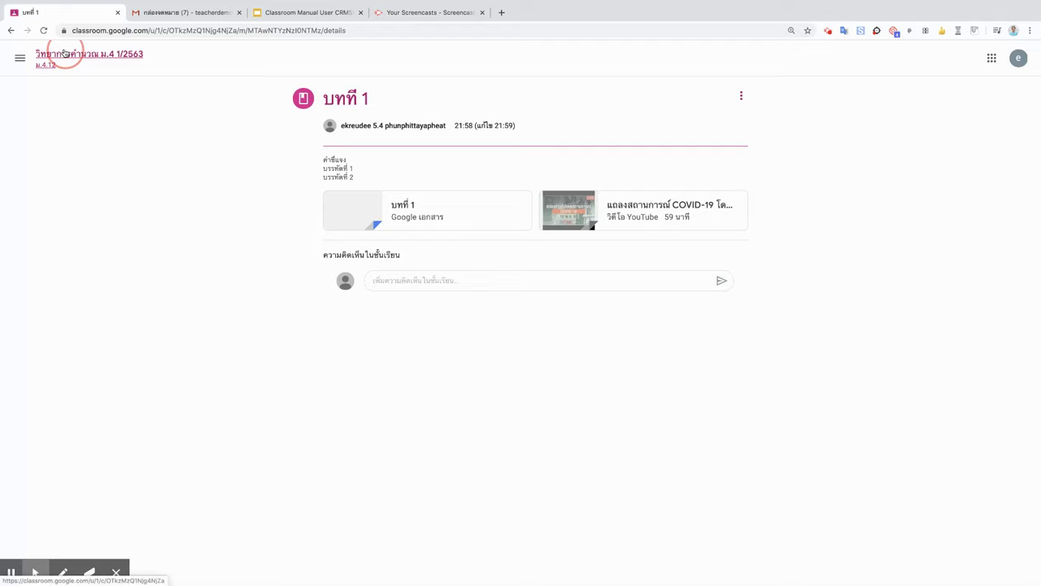
left_click(498, 62)
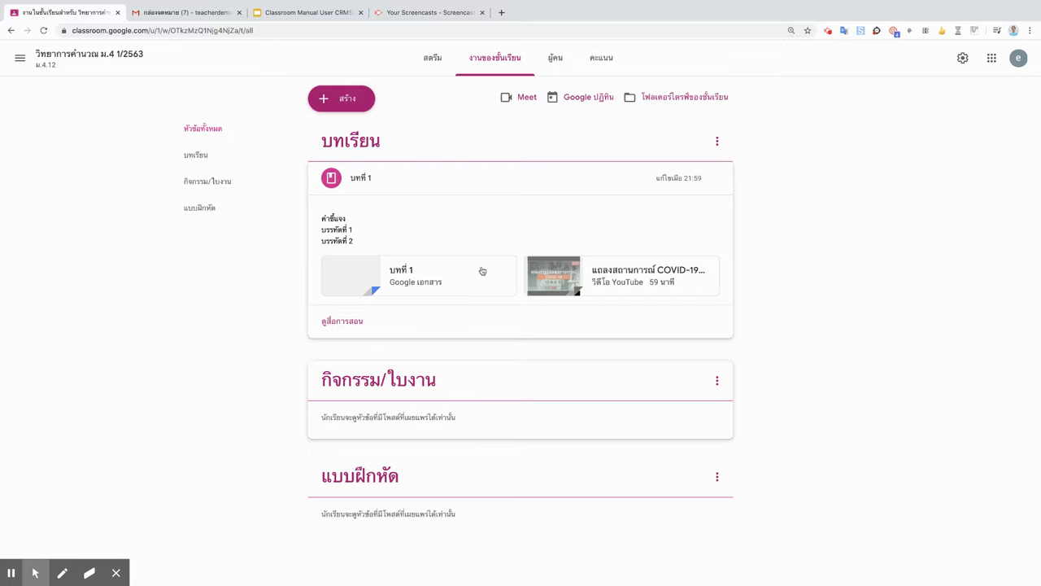
Start creating another classwork item for the class
left_click(332, 104)
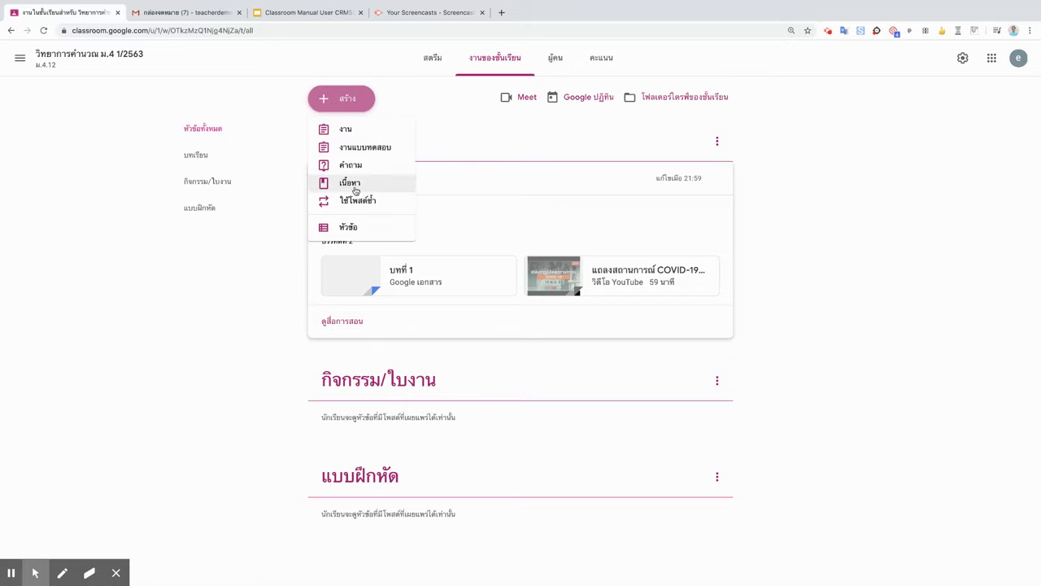